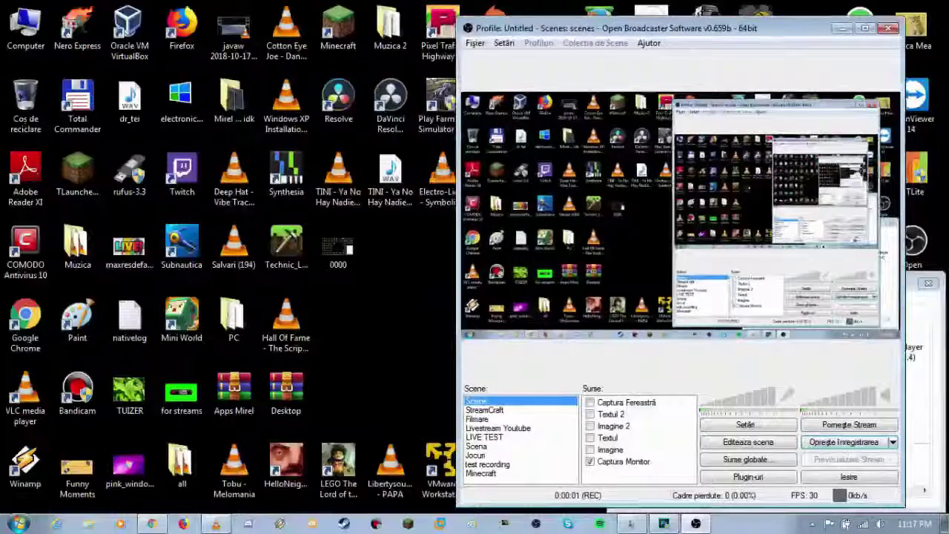
- Search Google for 'green background' in a new tab and show the Images results
left_click(836, 30)
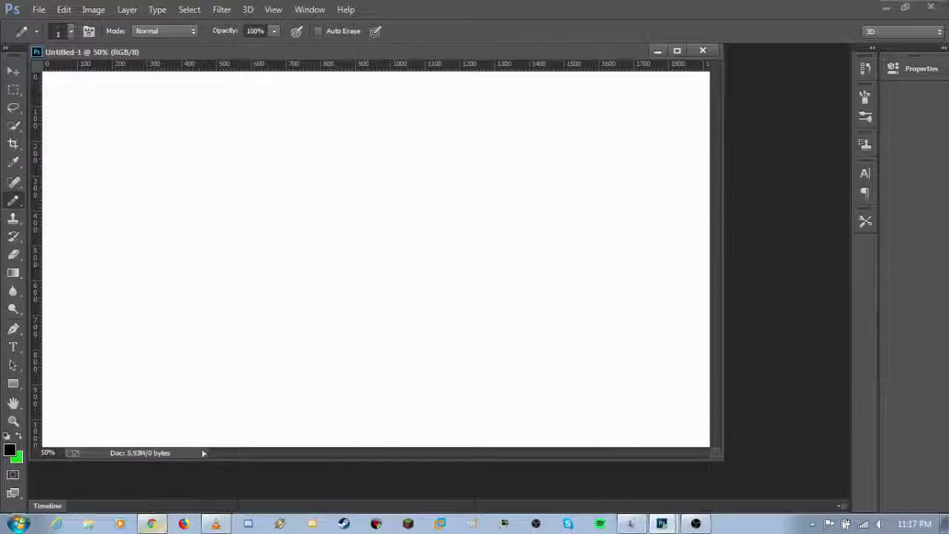
key("ctrl+t")
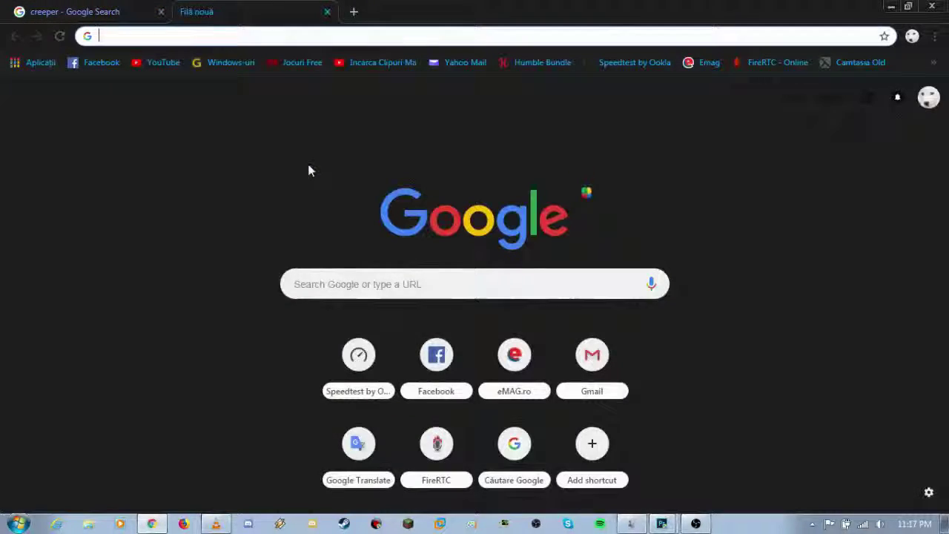
type("greem")
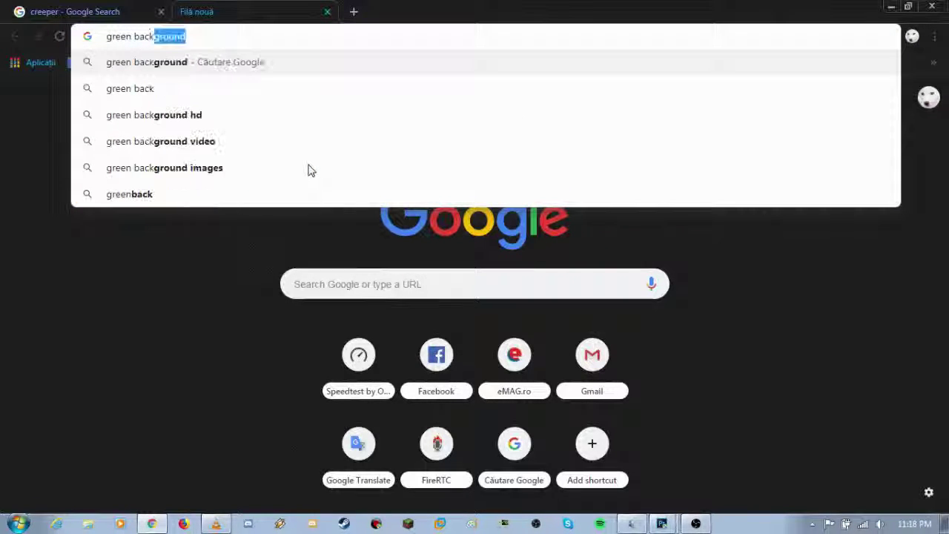
key("Return")
left_click(164, 121)
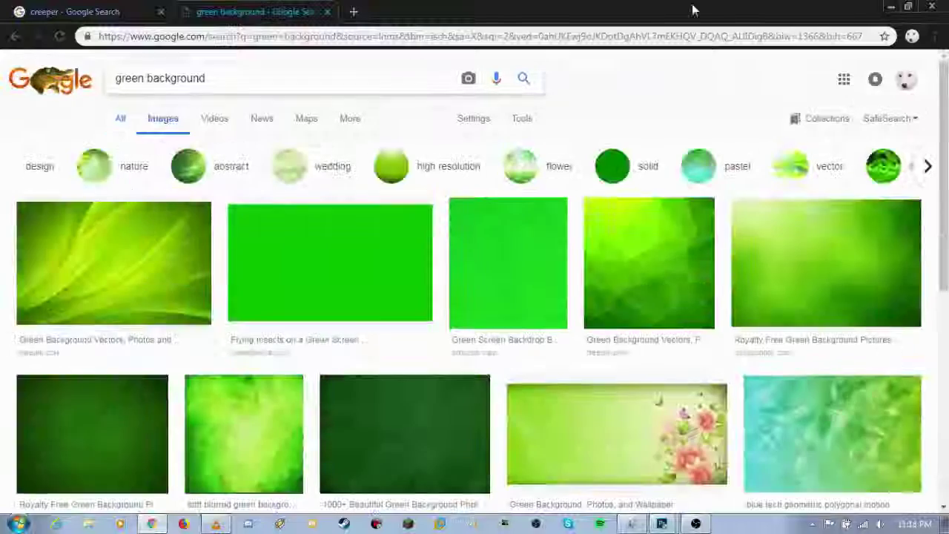
- Create a folder named PT PHOTOSHOP on the desktop
left_click(891, 7)
left_click(886, 7)
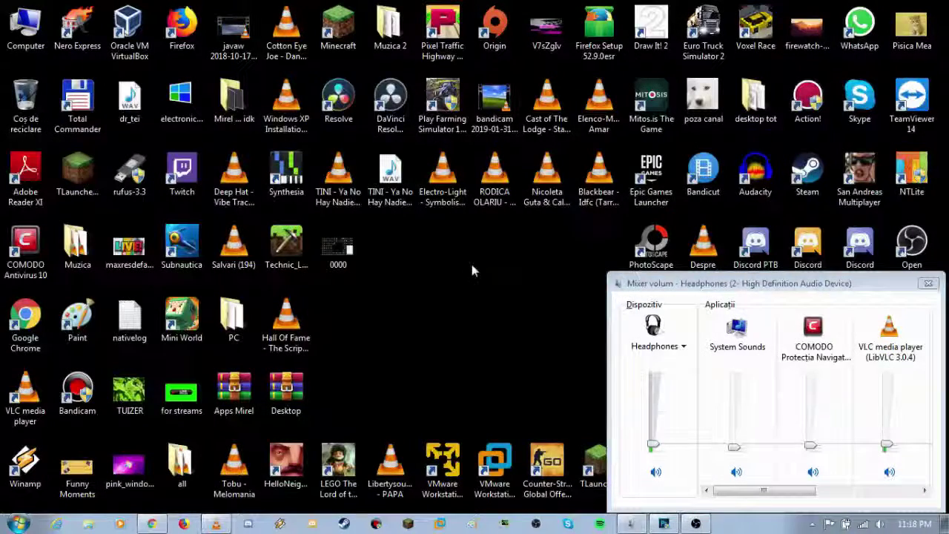
right_click(470, 261)
left_click(659, 216)
type("PT")
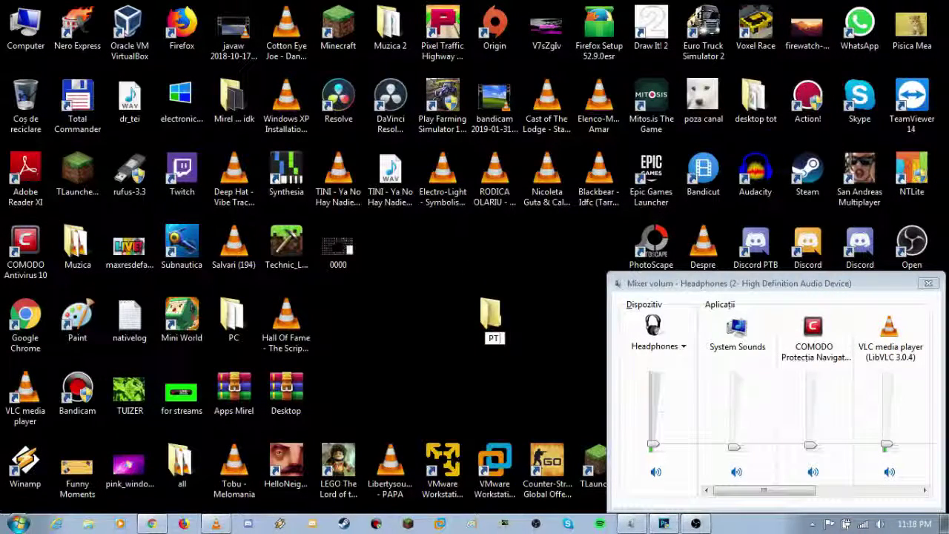
type(" PHOTOSHOP")
key("Return")
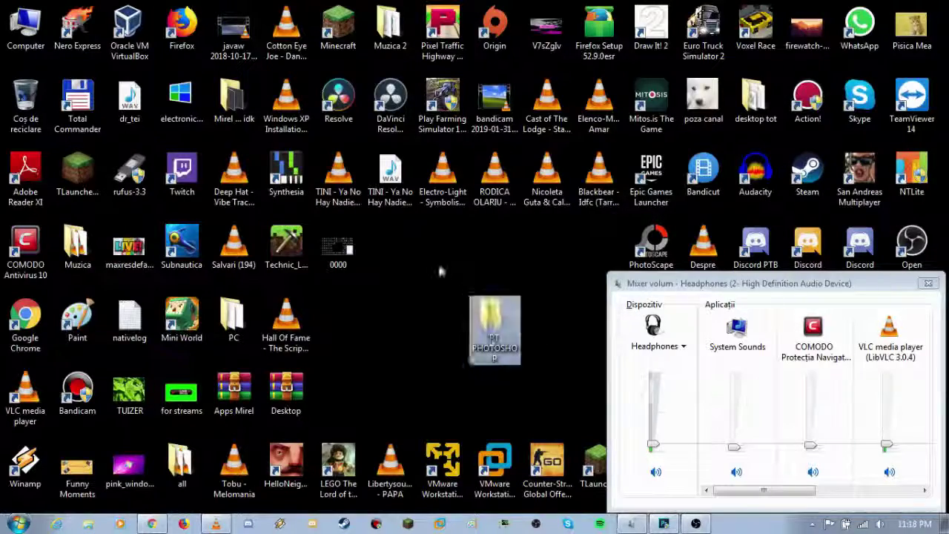
left_click_drag(490, 315, 439, 261)
- Browse the green background results and preview the Green Backgrounds - Wallpaper Cave image
left_click(163, 524)
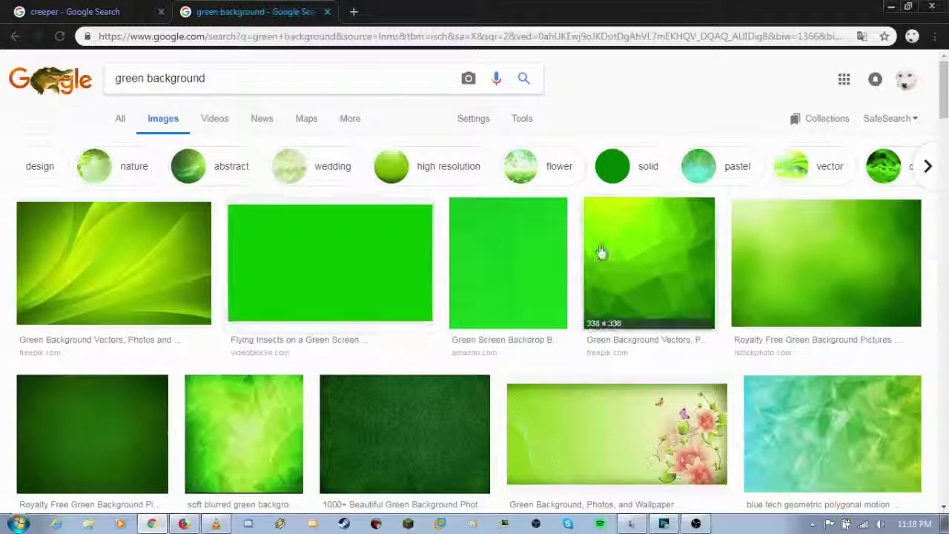
scroll(370, 215, "down", 1)
left_click(178, 176)
scroll(415, 237, "up", 3)
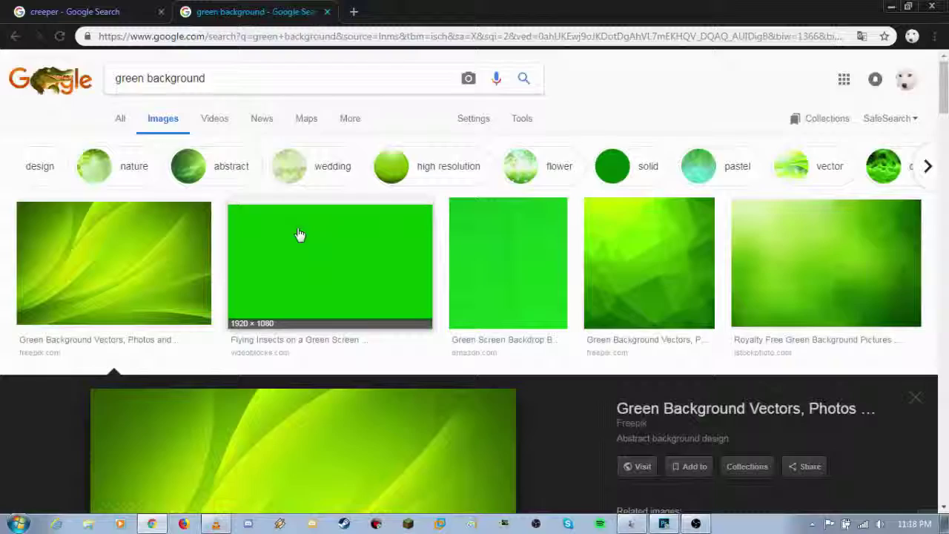
left_click(297, 235)
scroll(348, 272, "down", 4)
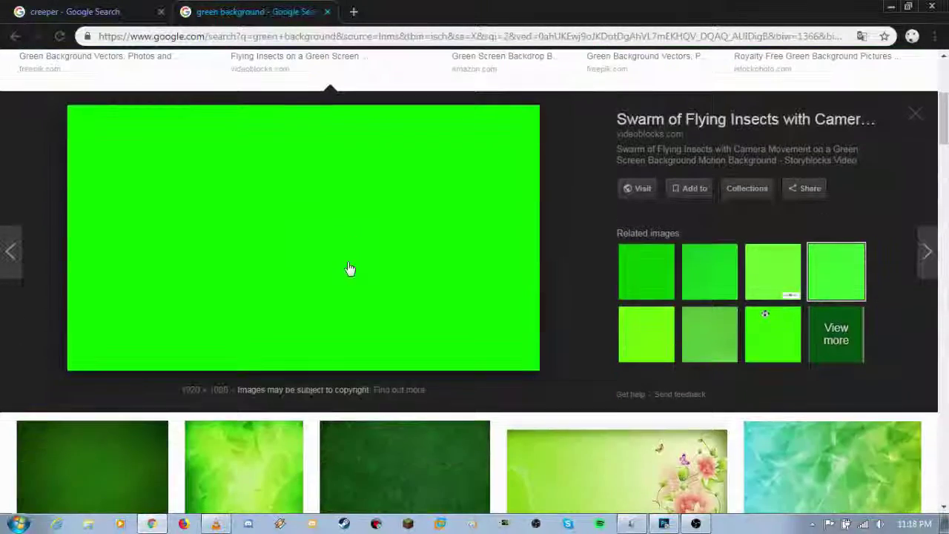
scroll(371, 271, "down", 3)
scroll(482, 289, "down", 1)
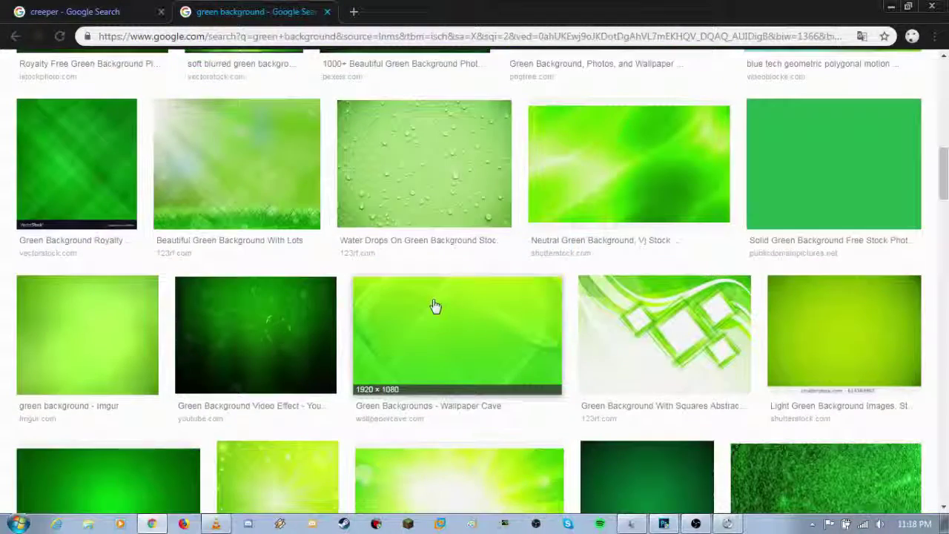
left_click(434, 307)
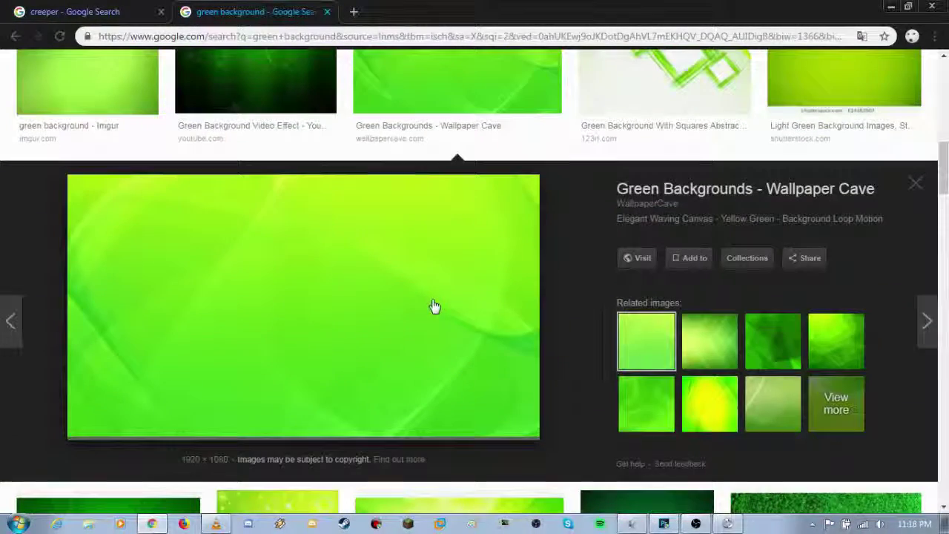
- Save the Wallpaper Cave image into Desktop > PT PHOTOSHOP, then close the tab
right_click(316, 267)
left_click(381, 384)
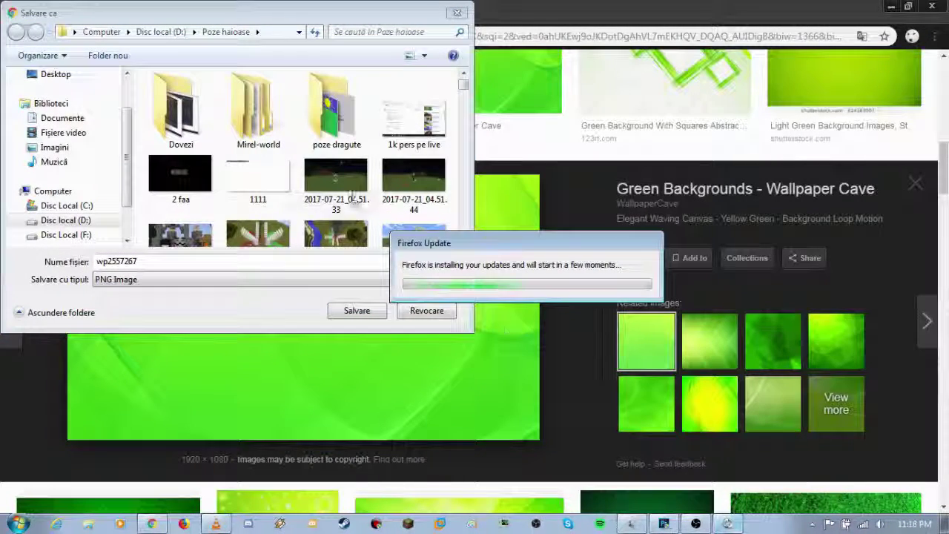
left_click(54, 78)
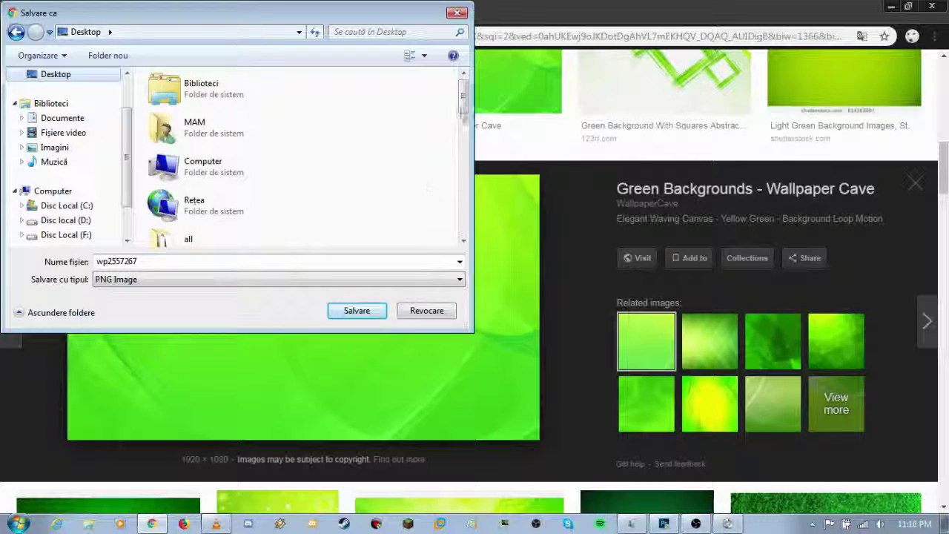
double_click(263, 188)
left_click(356, 311)
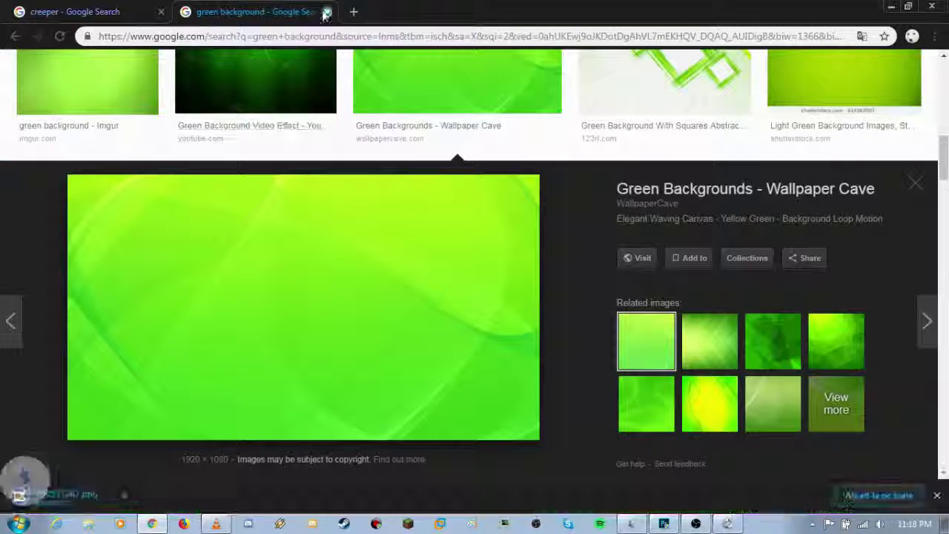
key("alt+Left")
key("ctrl+w")
- Refine the image search to 'creeper for photoshop' and preview the Minecraft Creeper PNG
scroll(111, 223, "down", 1)
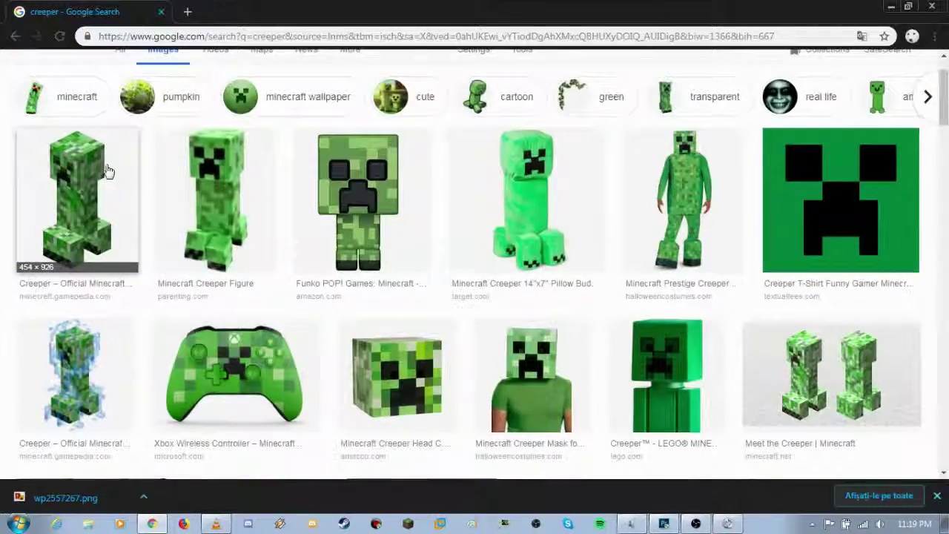
scroll(348, 255, "down", 2)
scroll(313, 229, "down", 1)
scroll(314, 229, "down", 1)
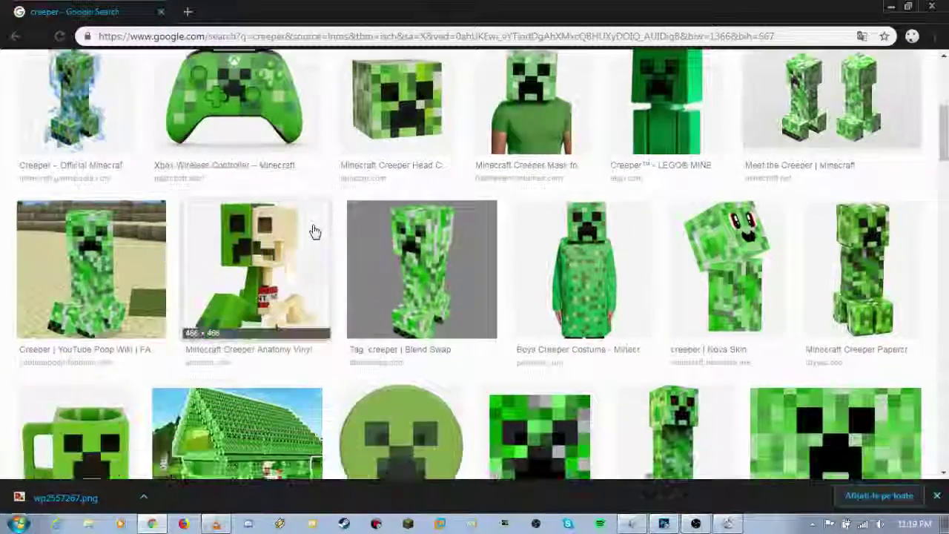
scroll(312, 232, "down", 2)
scroll(312, 232, "down", 1)
scroll(304, 233, "down", 4)
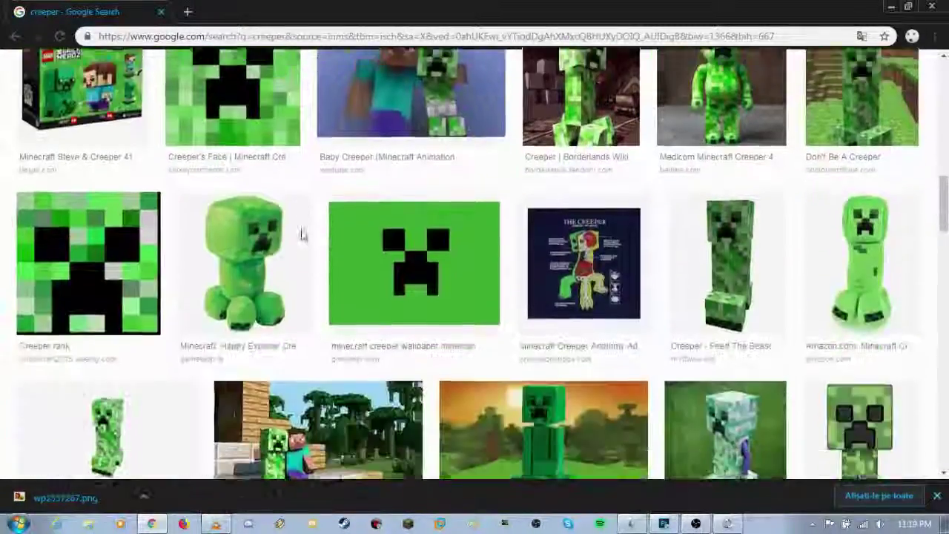
scroll(302, 233, "up", 2)
scroll(766, 218, "down", 2)
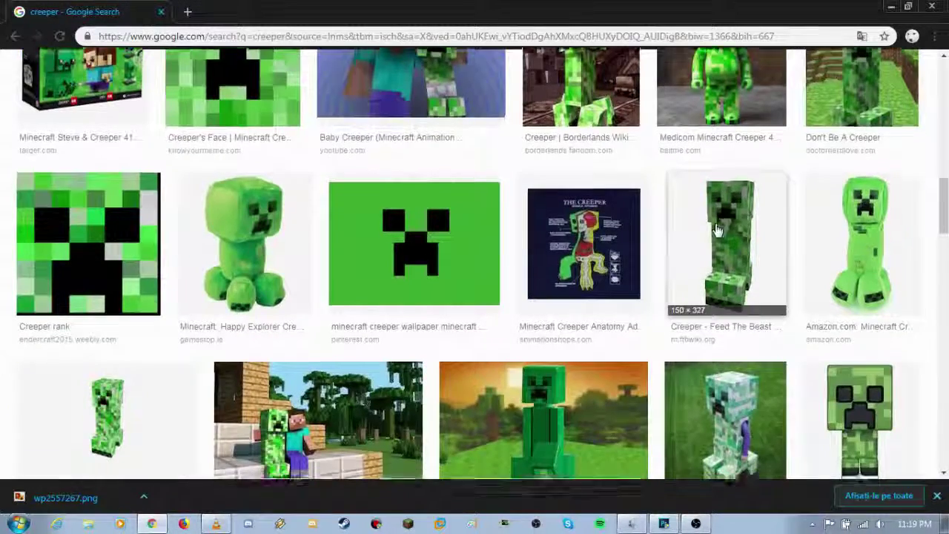
scroll(615, 218, "up", 2)
scroll(233, 96, "up", 10)
left_click(230, 83)
type("for")
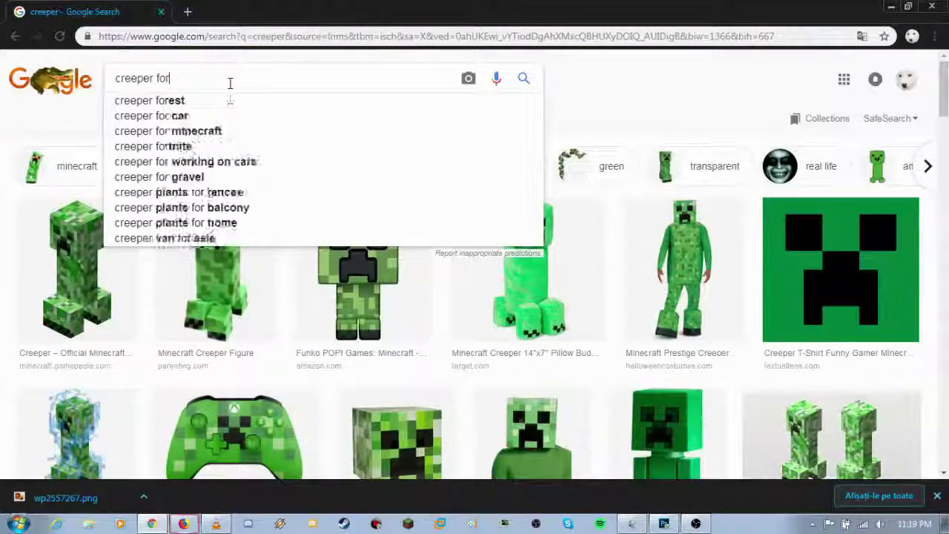
type(" photoshop")
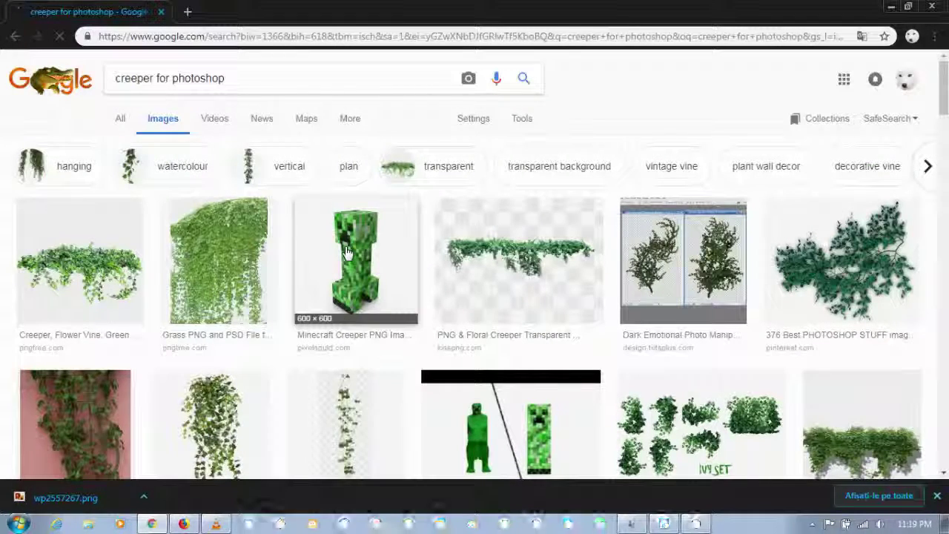
left_click(346, 253)
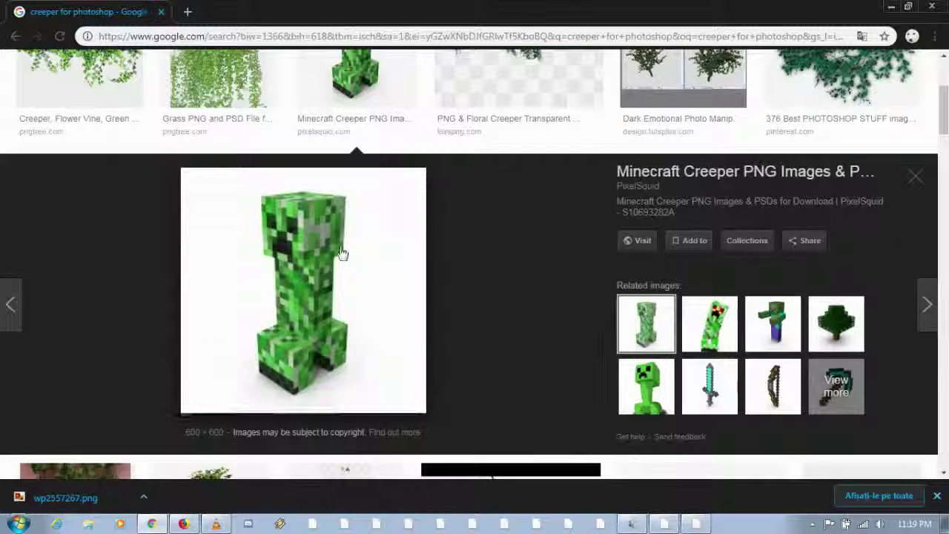
left_click(778, 320)
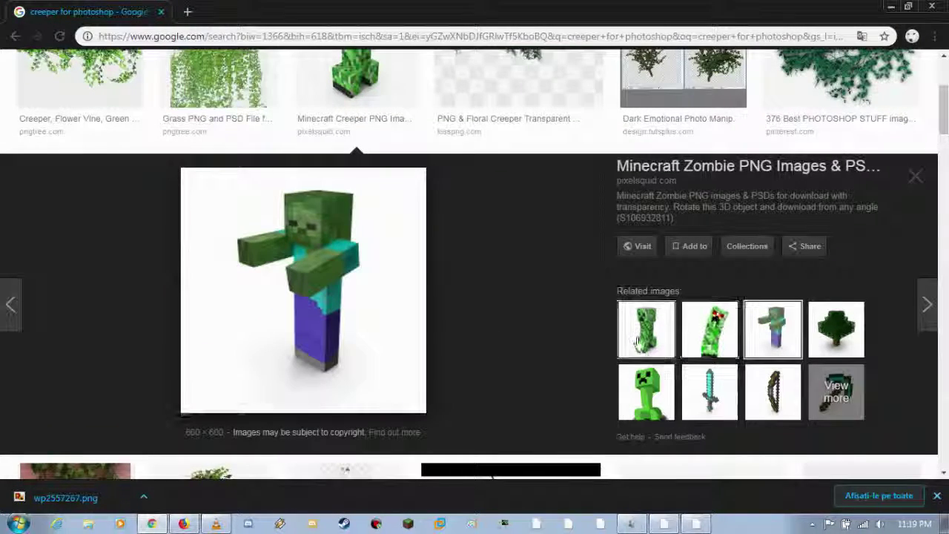
left_click(647, 329)
- Save the Minecraft Creeper image into the PT PHOTOSHOP folder on the Desktop
right_click(245, 263)
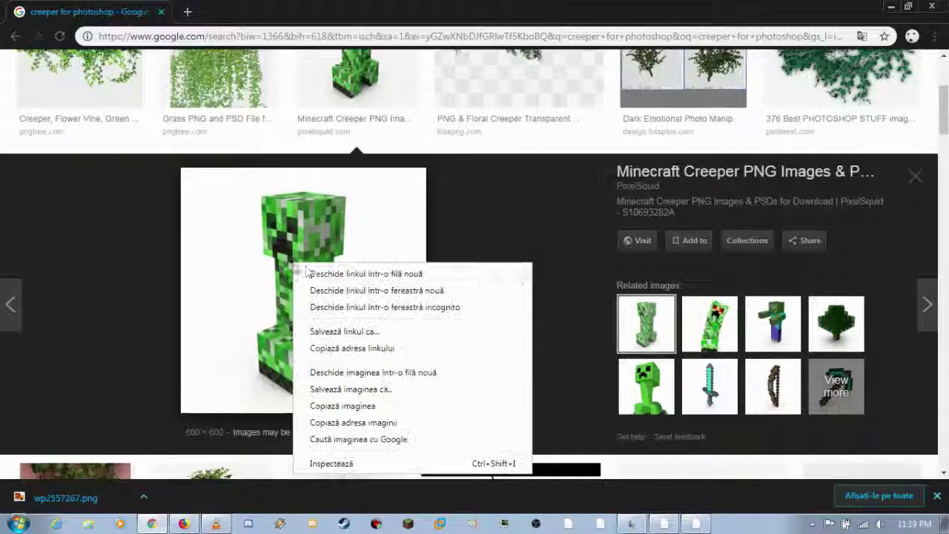
left_click(346, 396)
left_click(84, 124)
scroll(440, 127, "down", 5)
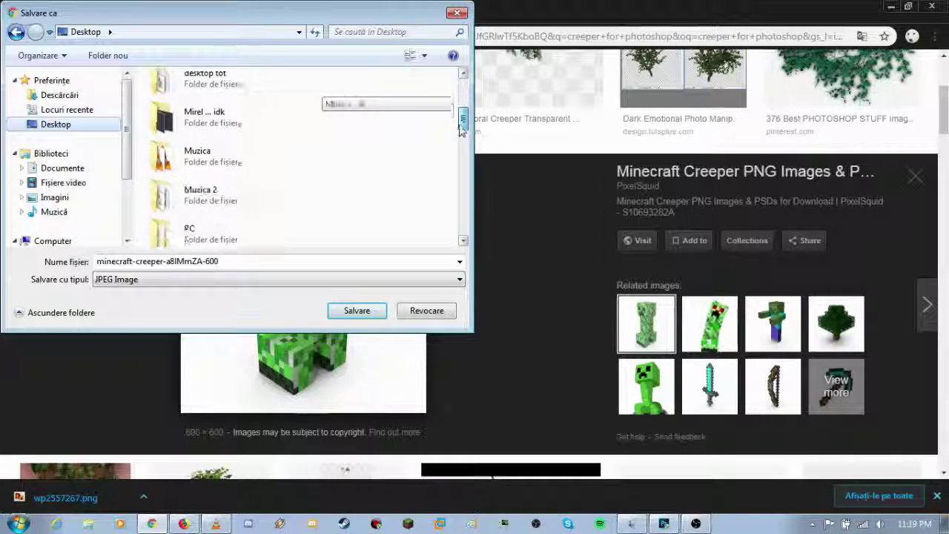
scroll(461, 123, "down", 3)
double_click(212, 244)
left_click(344, 311)
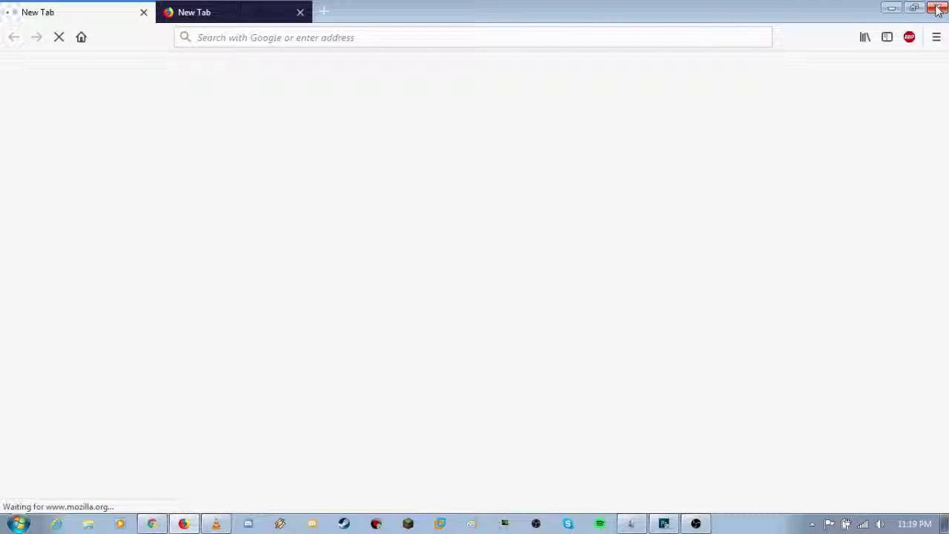
- Close Firefox and refresh the desktop
left_click(937, 7)
key("Escape")
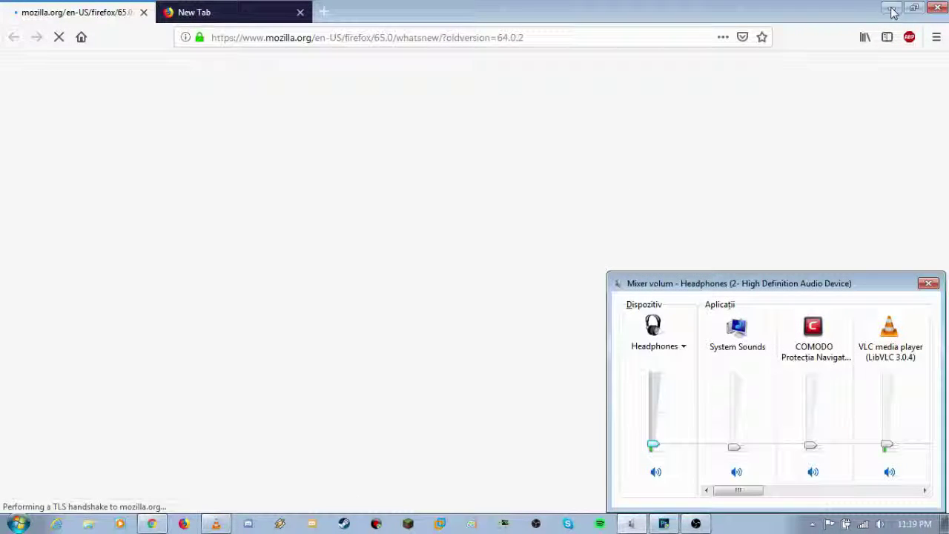
left_click(892, 9)
right_click(504, 284)
left_click(511, 326)
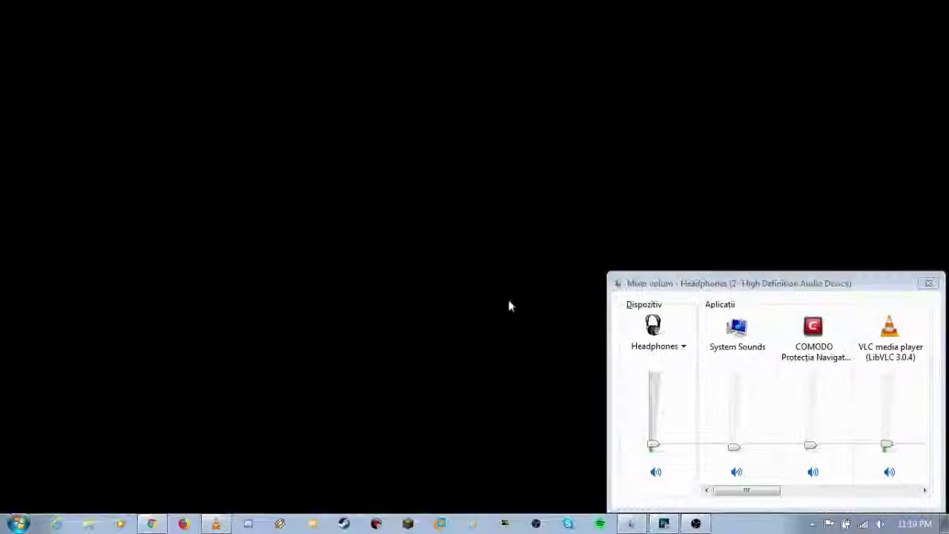
right_click(499, 259)
left_click(506, 303)
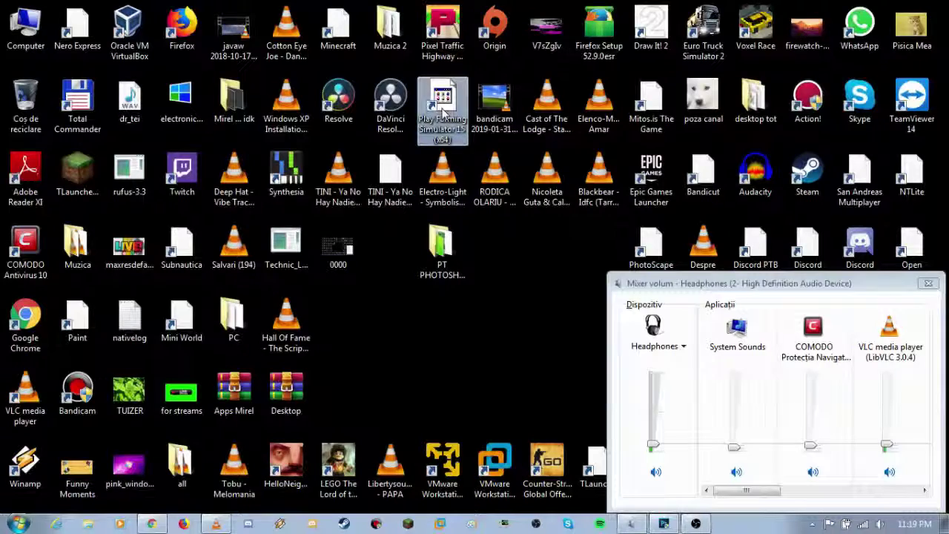
- Move the Play Farming Simulator icon into PT PHOTOSHOP and open that folder
left_click_drag(437, 105, 442, 248)
right_click(410, 226)
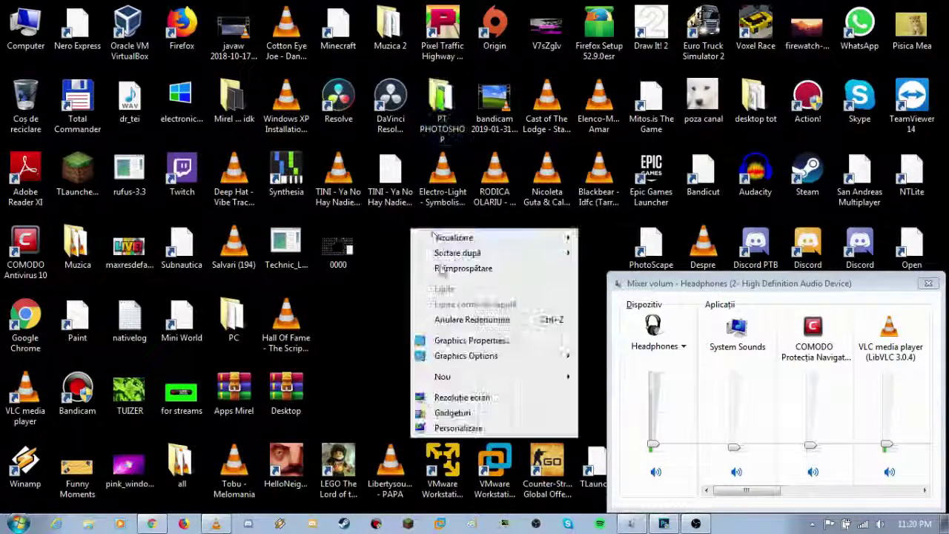
left_click(434, 264)
double_click(442, 112)
mouse_move(364, 161)
left_mouse_down()
mouse_move(431, 325)
mouse_move(468, 314)
left_mouse_up()
- Open wp2557267.png from Desktop > PT PHOTOSHOP in Photoshop
left_click(91, 524)
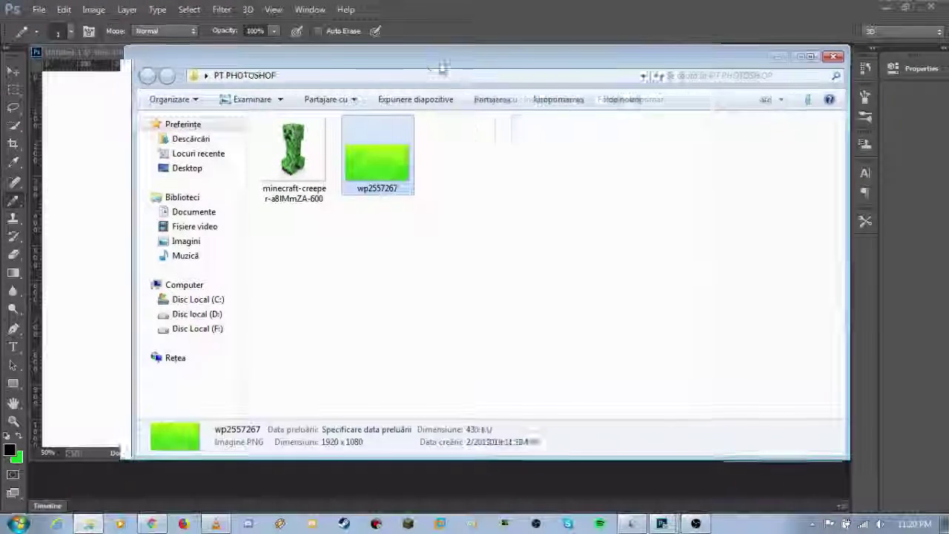
left_click_drag(562, 159, 201, 192)
left_click(490, 6)
left_click(38, 8)
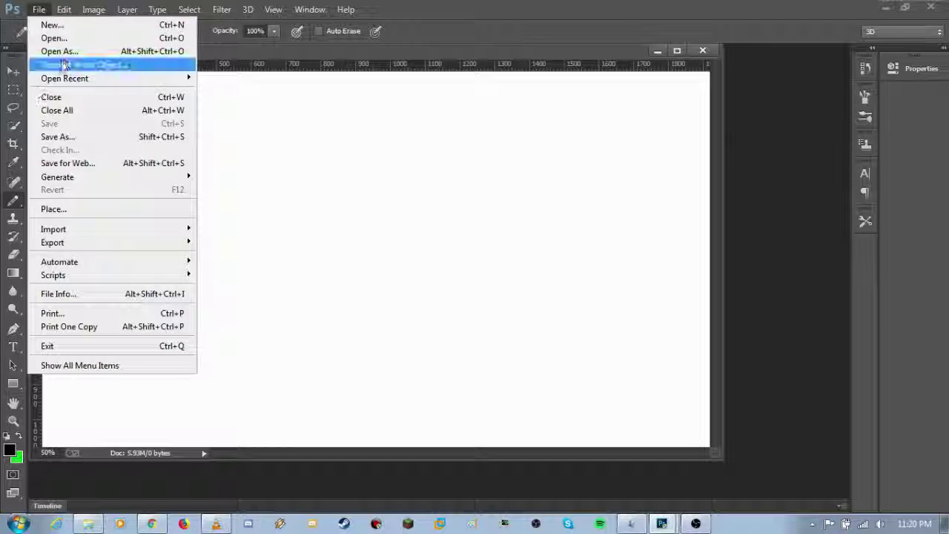
left_click(44, 36)
left_click(60, 95)
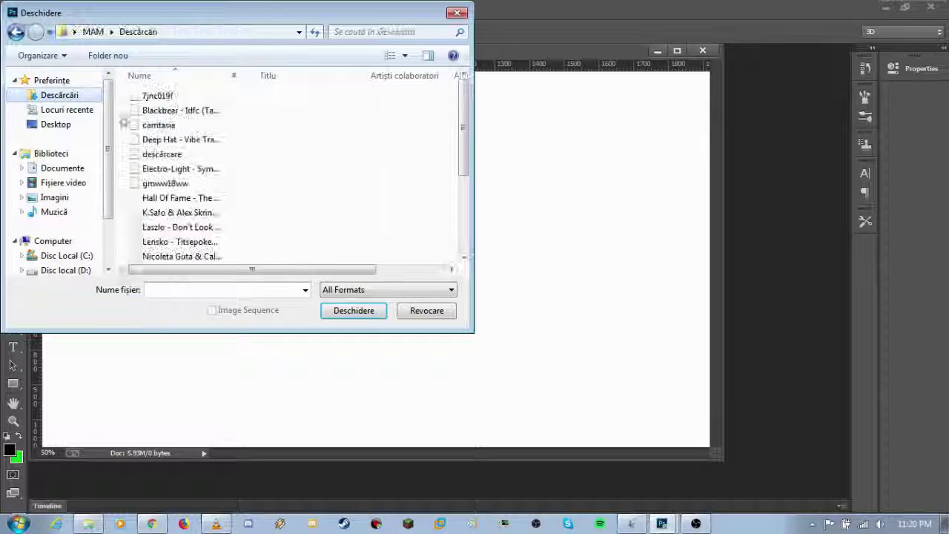
left_click(55, 124)
left_click_drag(462, 83, 464, 137)
double_click(178, 191)
double_click(247, 119)
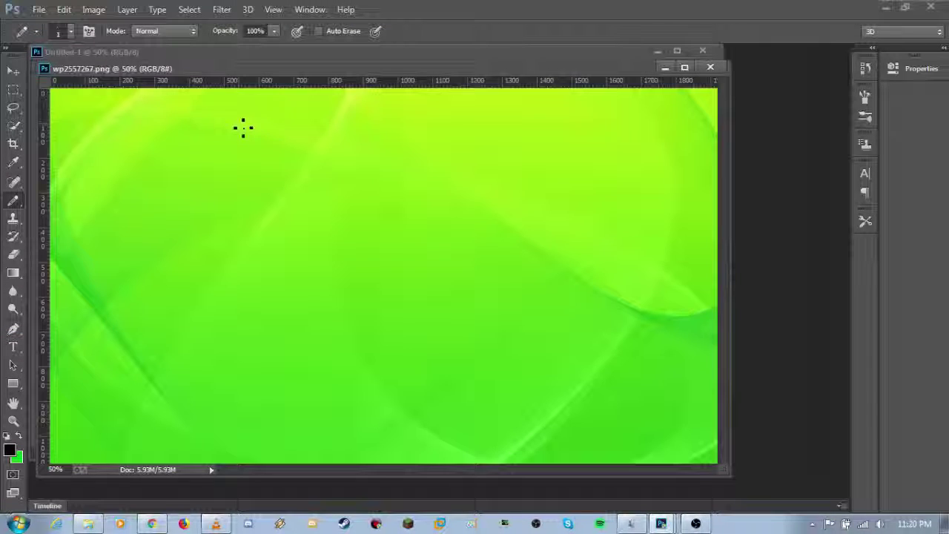
- Close the blank Untitled-1 document and reposition the green image's window
left_click_drag(243, 65, 333, 103)
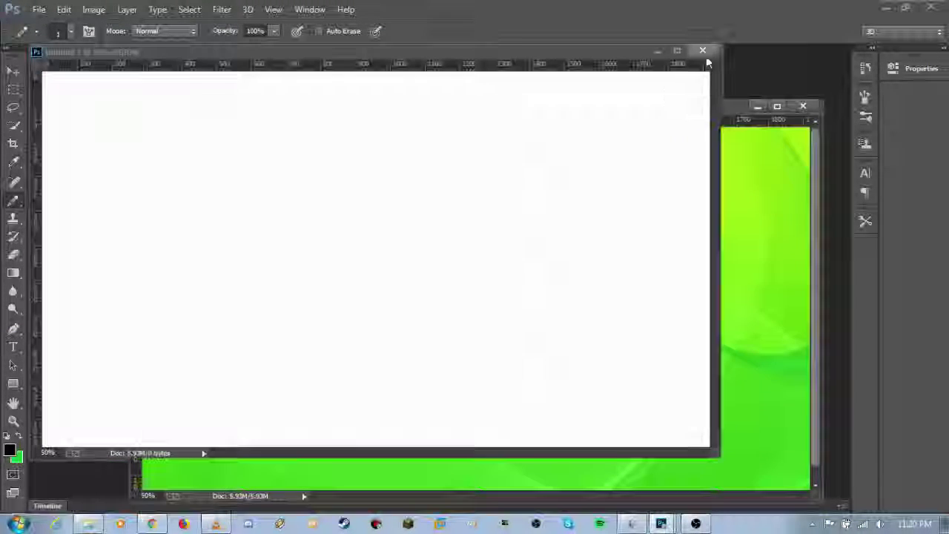
left_click(705, 53)
left_click_drag(621, 107, 560, 68)
left_click_drag(773, 470, 771, 482)
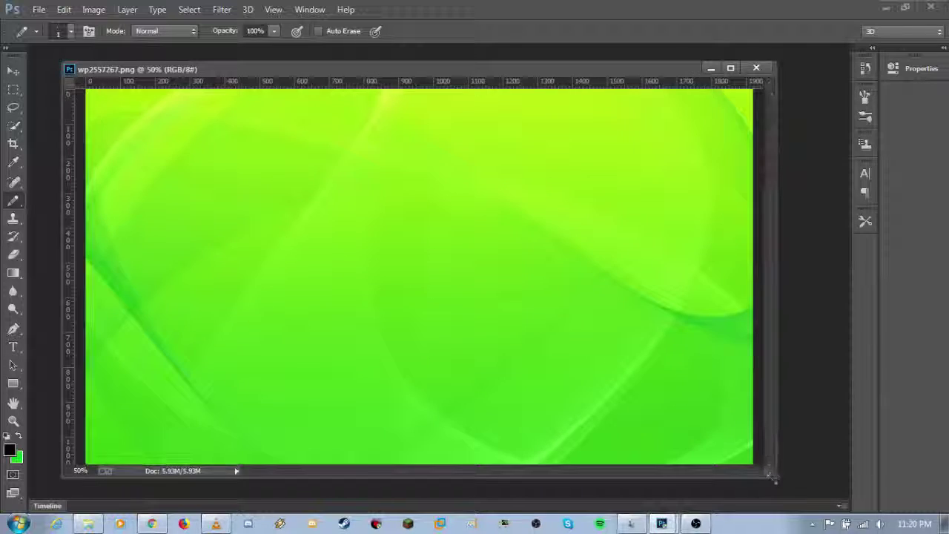
left_click_drag(319, 71, 300, 59)
- Open the creeper image, then close it again
left_click(38, 9)
left_click(74, 34)
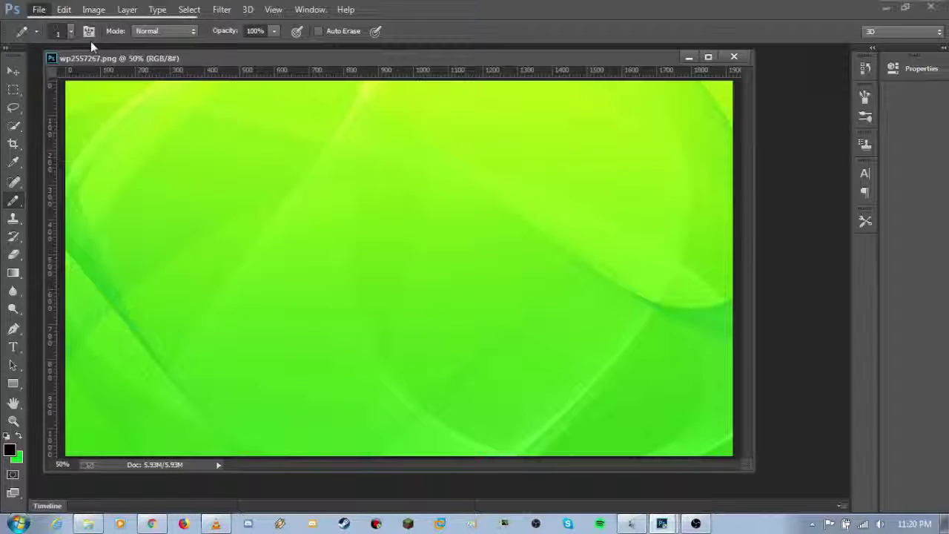
double_click(158, 96)
left_click_drag(148, 154, 272, 210)
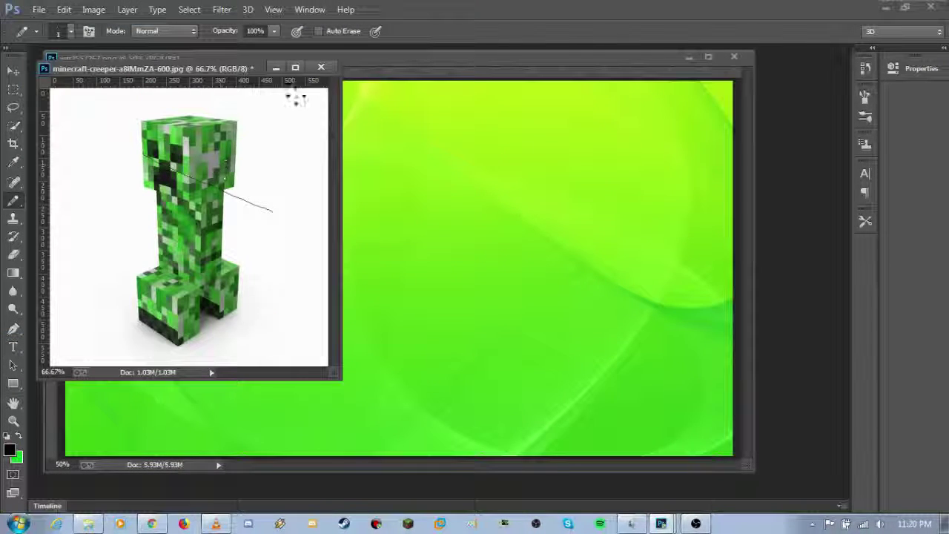
left_click(321, 67)
- Discard the creeper changes and place MirelGamingRo text in the bottom-right corner
left_click(479, 212)
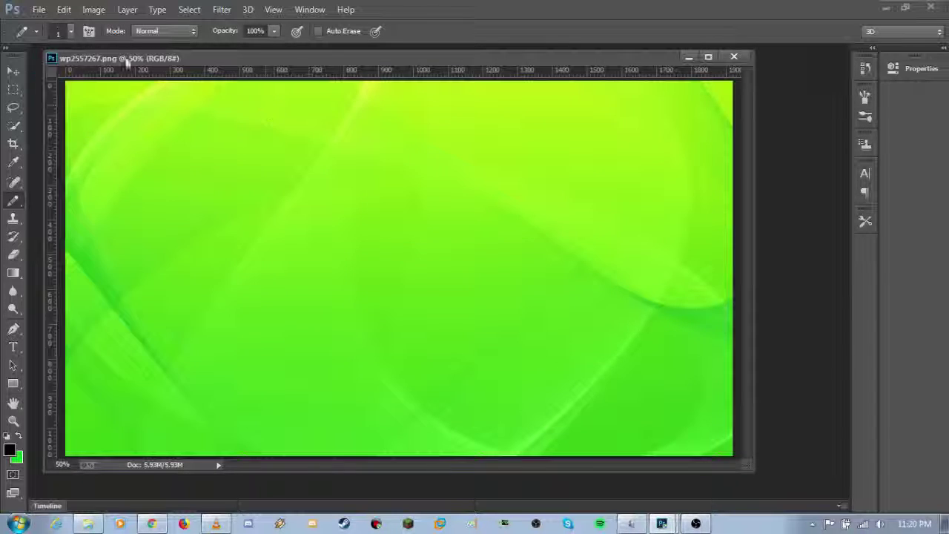
left_click(64, 9)
left_click(480, 161)
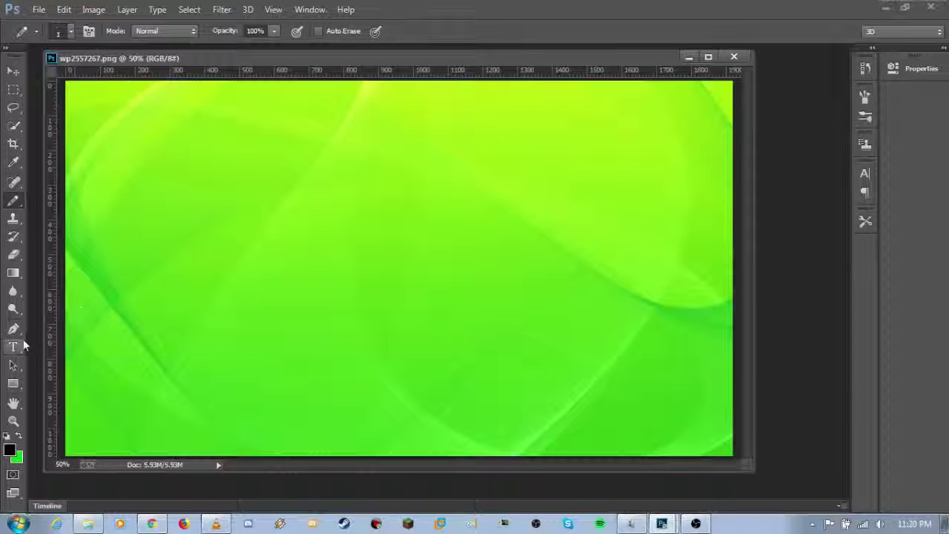
left_click(12, 350)
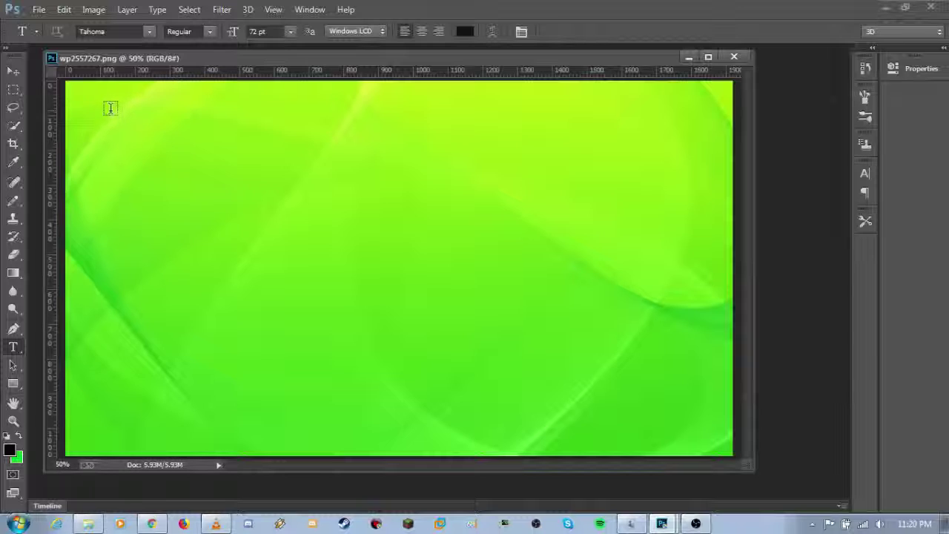
left_click_drag(247, 123, 252, 126)
type("MirelGamingRo")
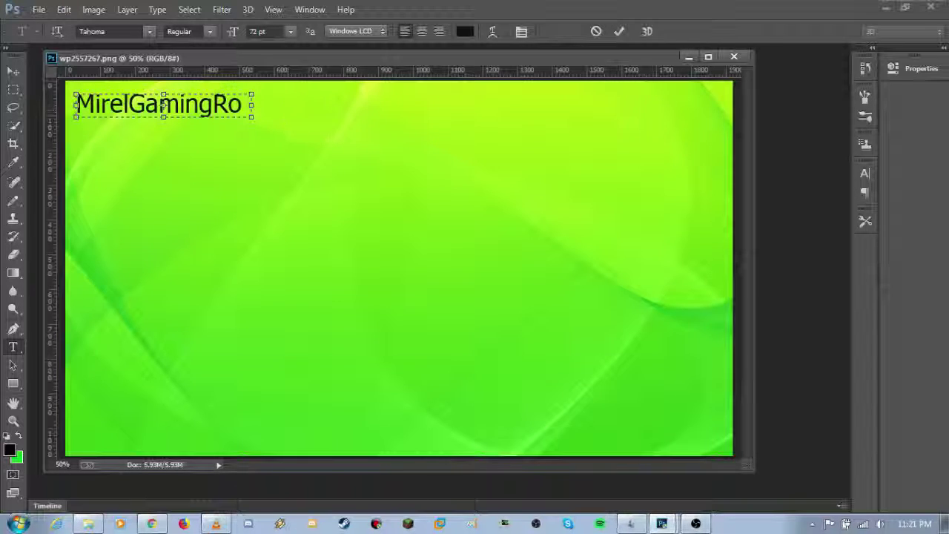
mouse_move(281, 113)
left_mouse_down()
mouse_move(663, 313)
mouse_move(731, 417)
mouse_move(768, 449)
left_mouse_up()
- Set the MirelGamingRo text anti-aliasing to Strong and commit the text
right_click(701, 452)
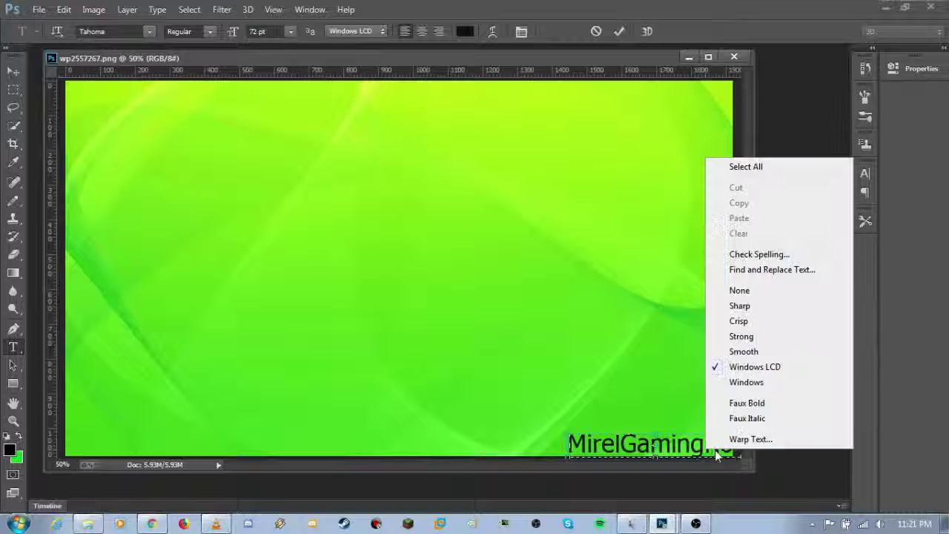
left_click(755, 368)
right_click(670, 450)
left_click(725, 320)
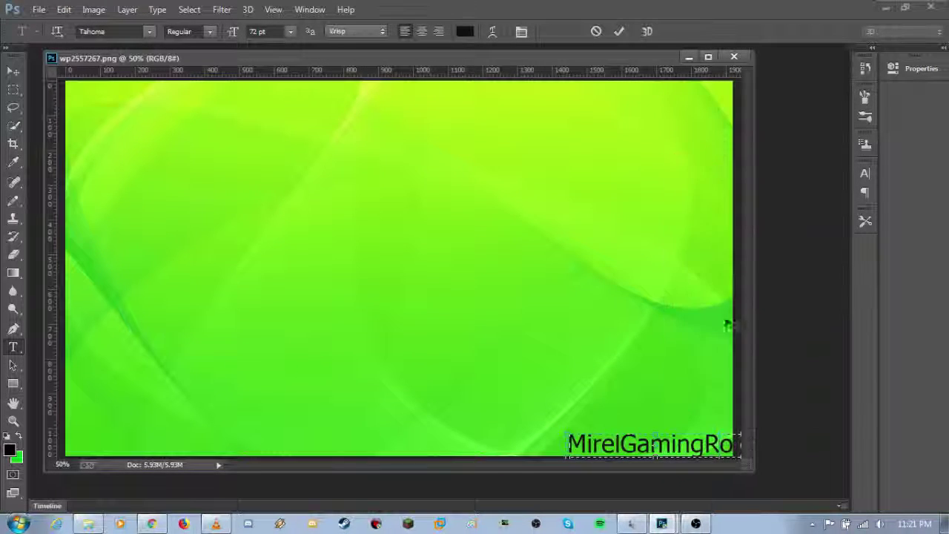
left_click_drag(569, 443, 689, 445)
right_click(708, 445)
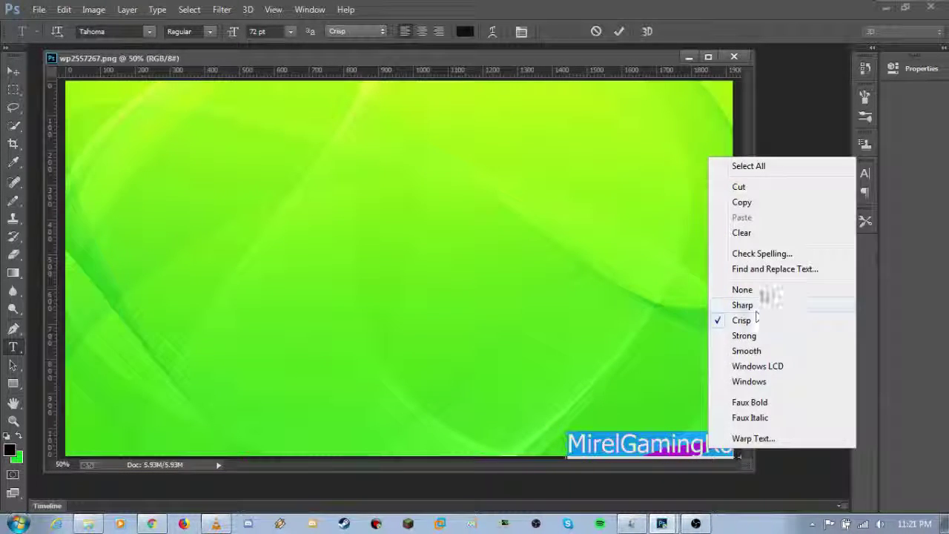
left_click(764, 304)
right_click(663, 445)
left_click(731, 332)
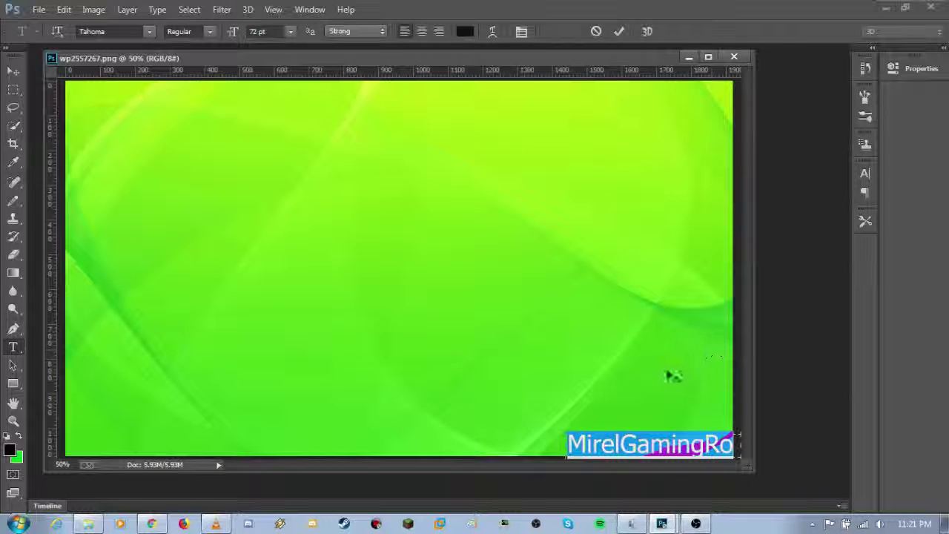
left_click(655, 452)
left_click(12, 292)
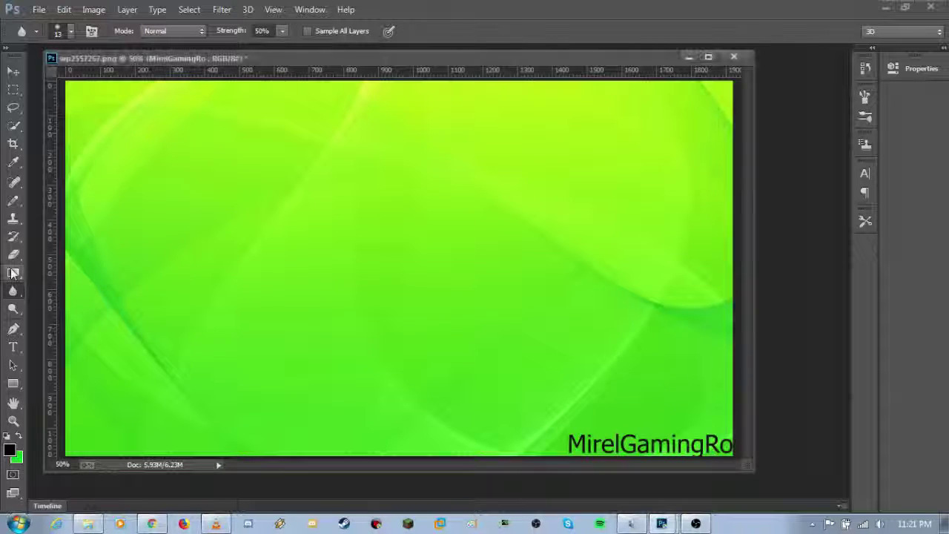
- Duplicate the MirelGamingRo text layer as MirelGamingRo copy
left_click(14, 275)
left_click(126, 9)
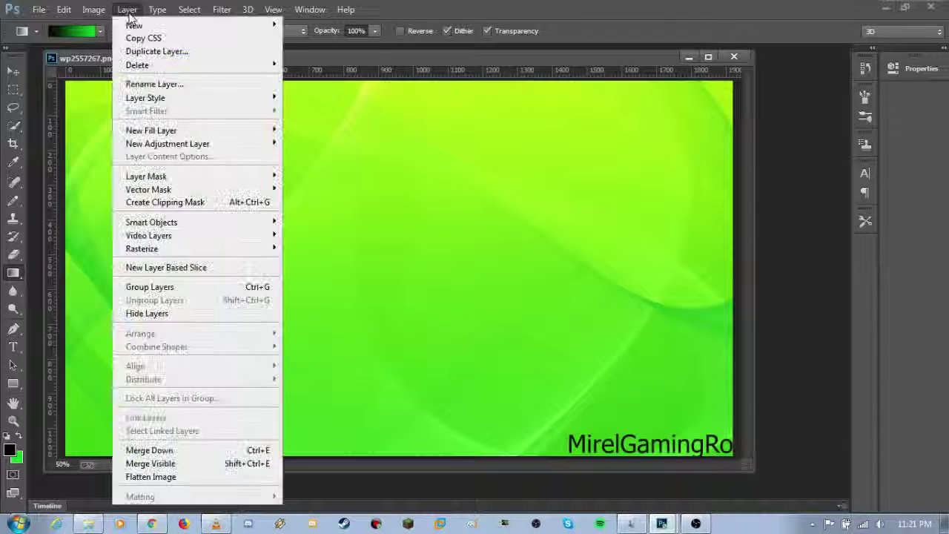
left_click(148, 51)
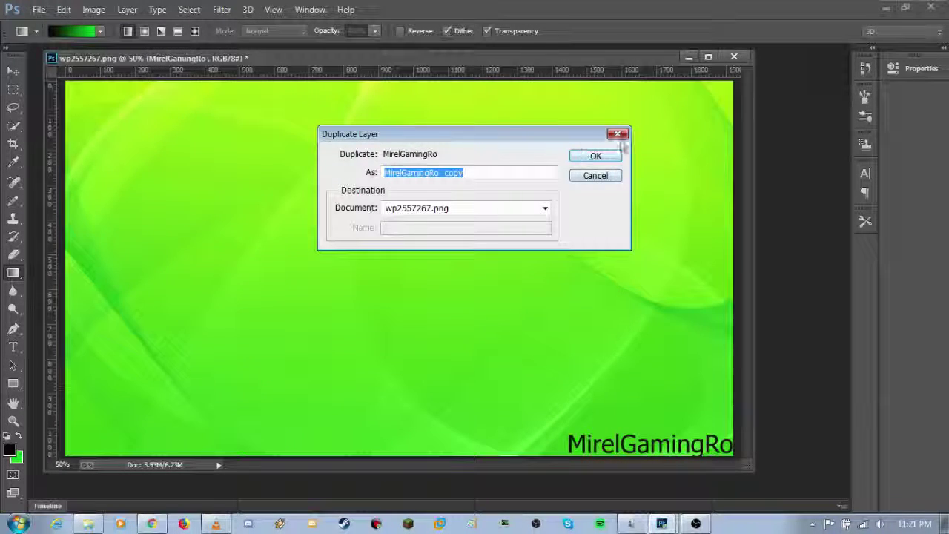
left_click(595, 155)
- Try 32 bits per channel mode and New 3D Layer from File, dismissing the prompts
left_click(126, 11)
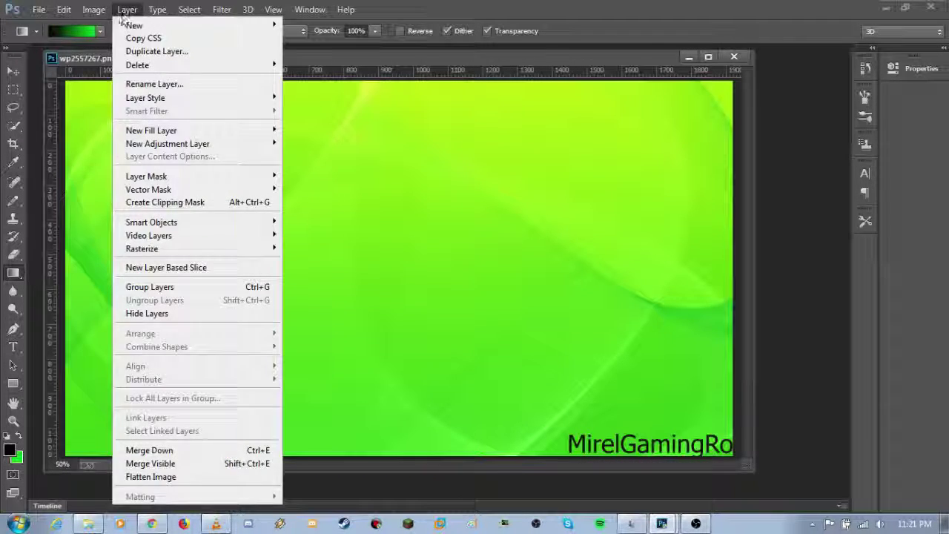
left_click(286, 164)
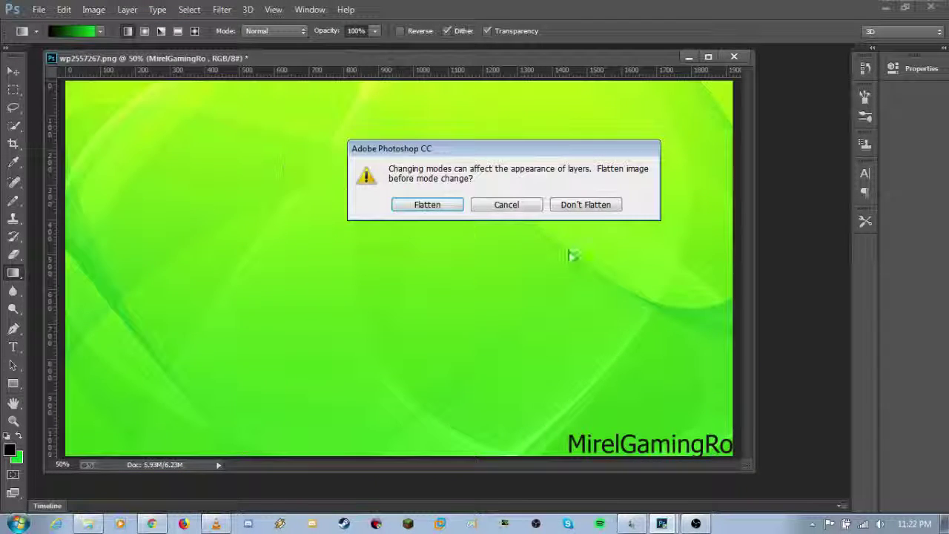
left_click(509, 205)
left_click(127, 9)
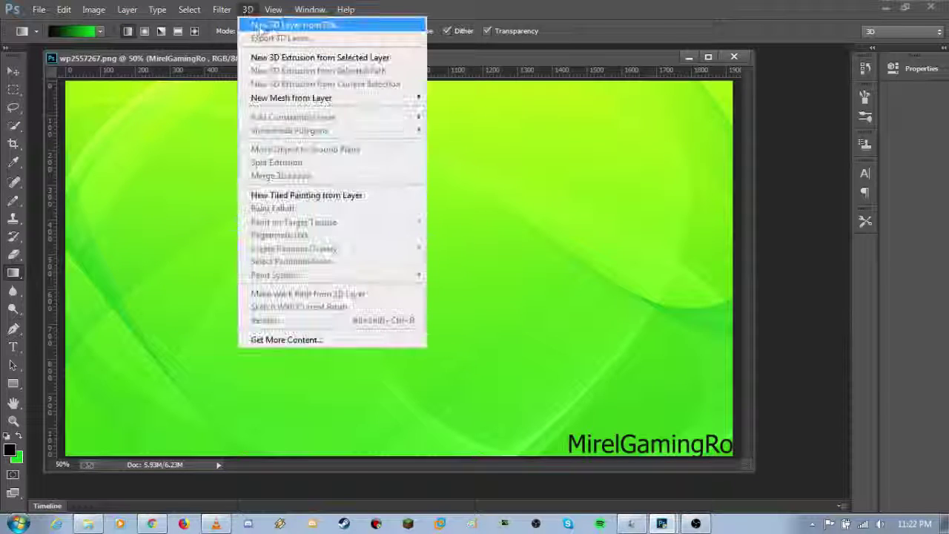
left_click(313, 28)
double_click(153, 109)
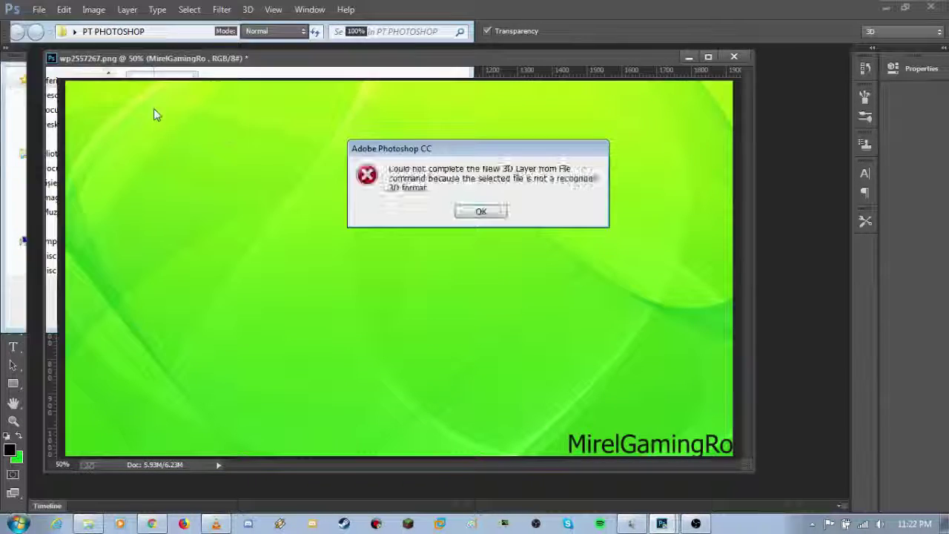
double_click(482, 212)
left_click(484, 212)
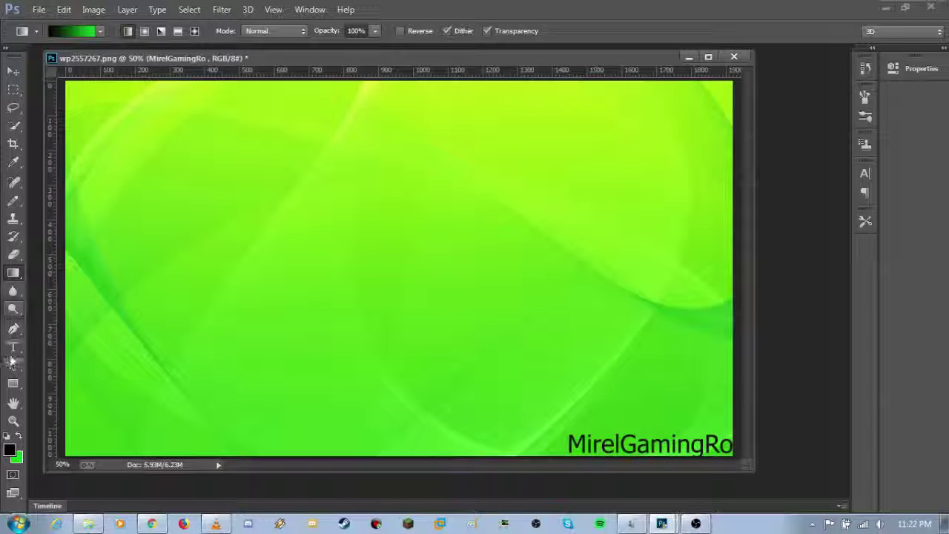
left_click(14, 364)
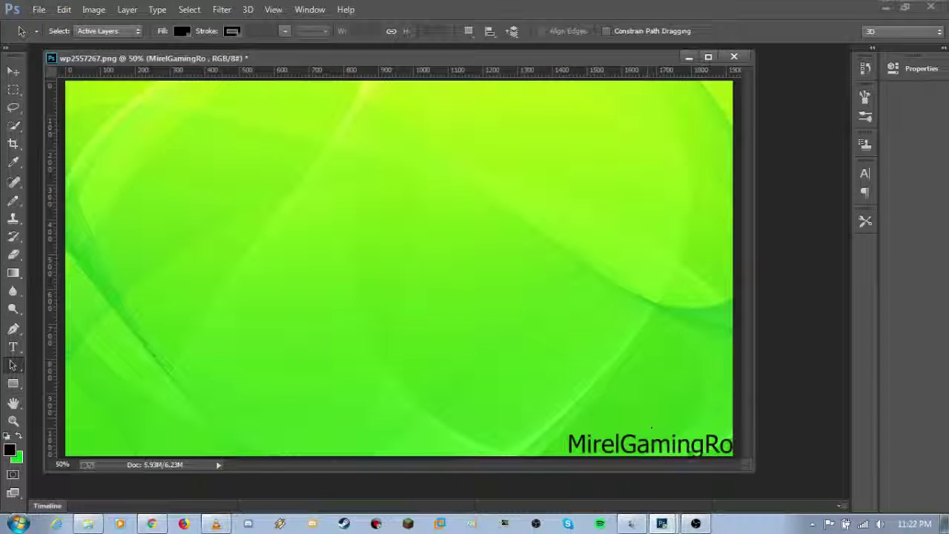
- Select the whole MirelGamingRo text, browse the 3D and View menus, then commit it
left_click(12, 346)
left_click_drag(568, 445, 734, 444)
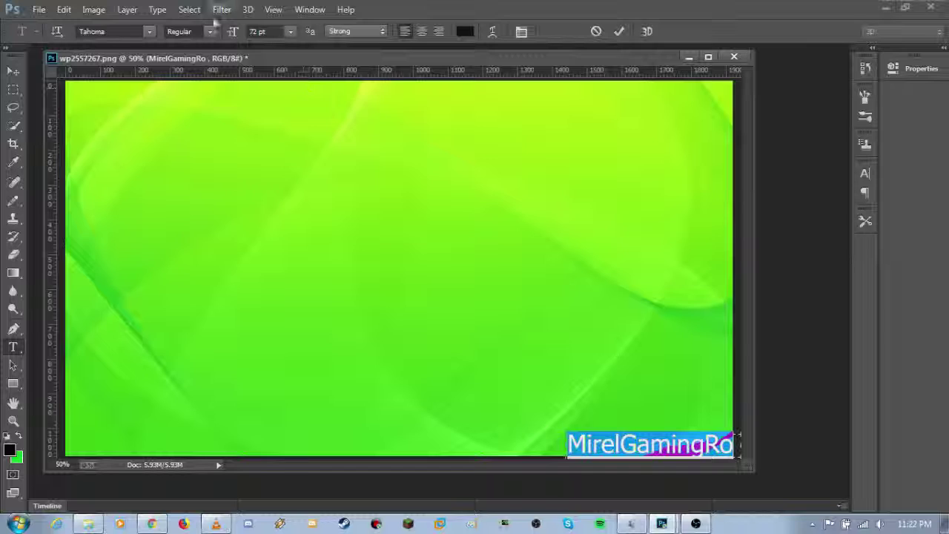
left_click(247, 9)
left_click(272, 9)
mouse_move(284, 229)
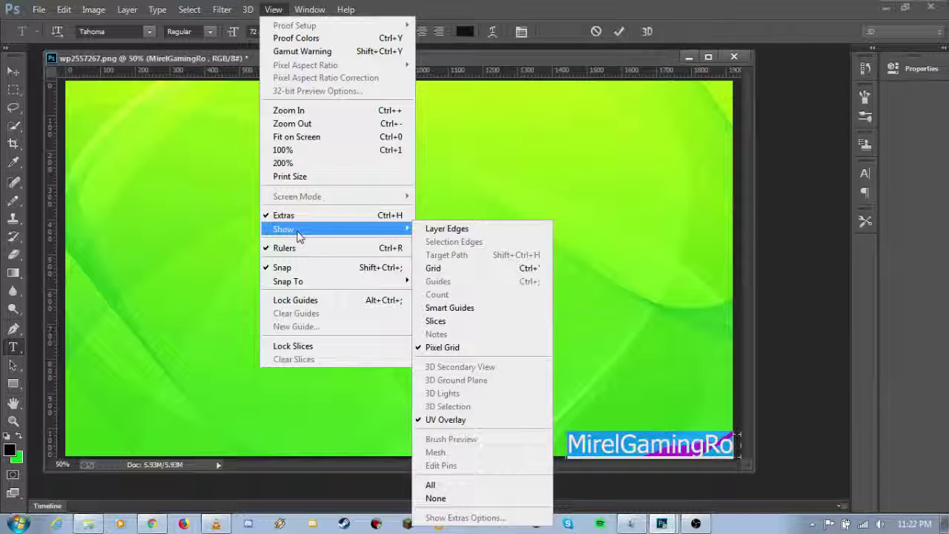
left_click(29, 337)
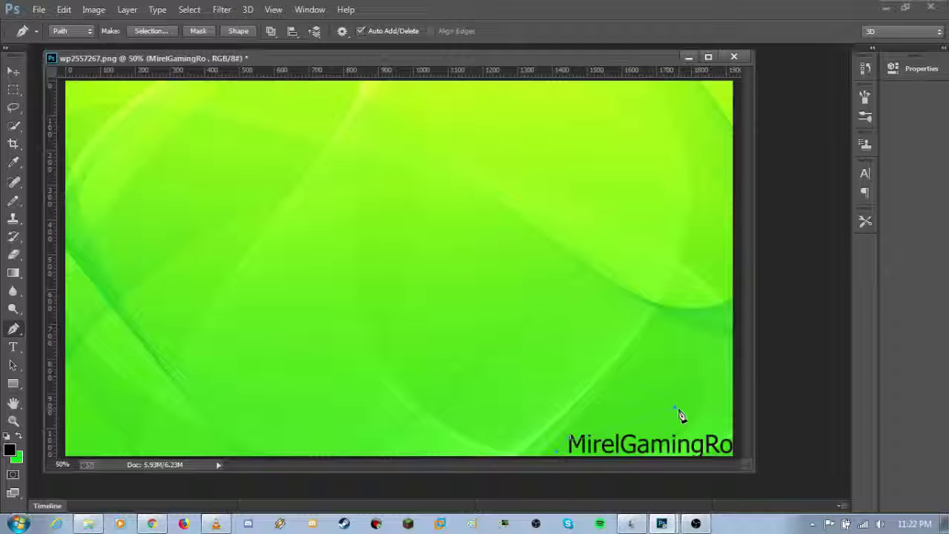
- Try the Clone Stamp on the green background and dismiss the no-clone-source error
left_click(13, 217)
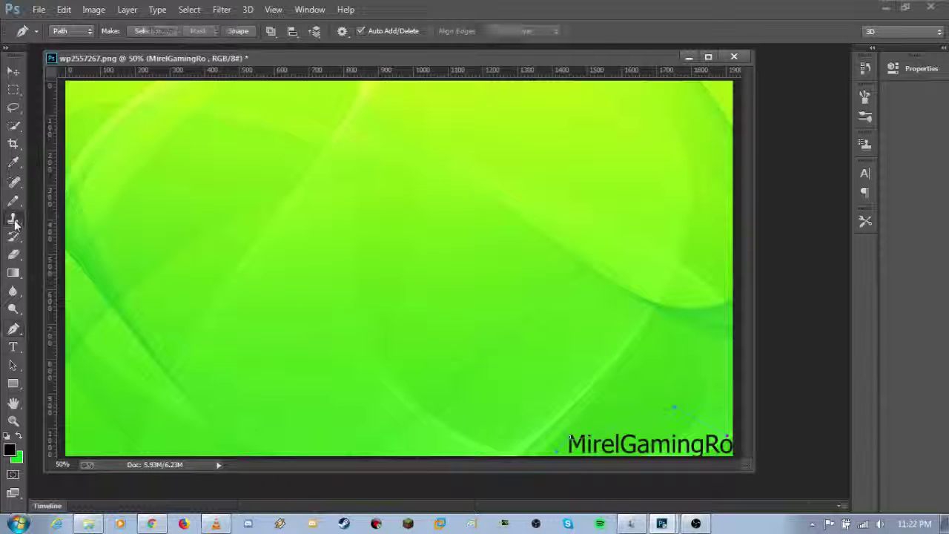
left_click(559, 451)
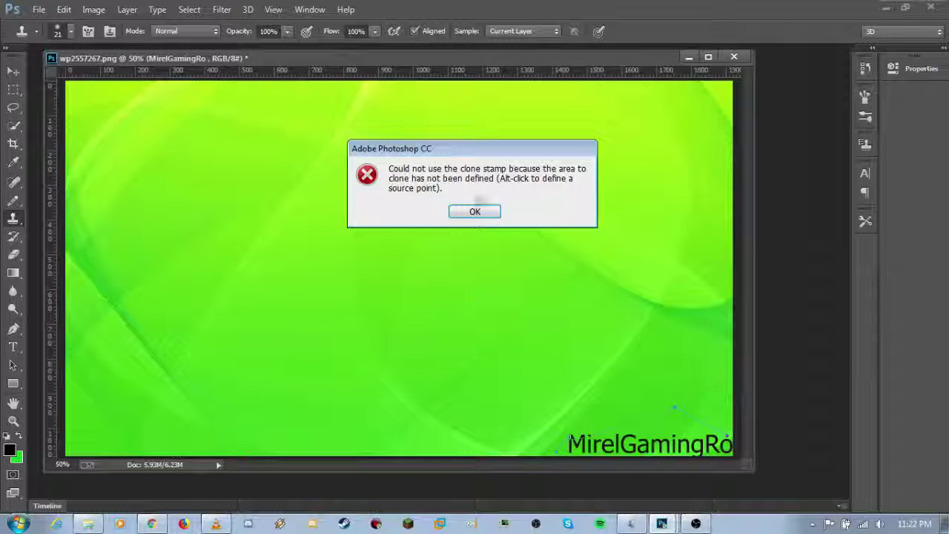
left_click(474, 212)
- Bring up the PT PHOTOSHOP folder and drag the creeper image toward the canvas
left_click(87, 523)
left_click_drag(479, 159, 197, 164)
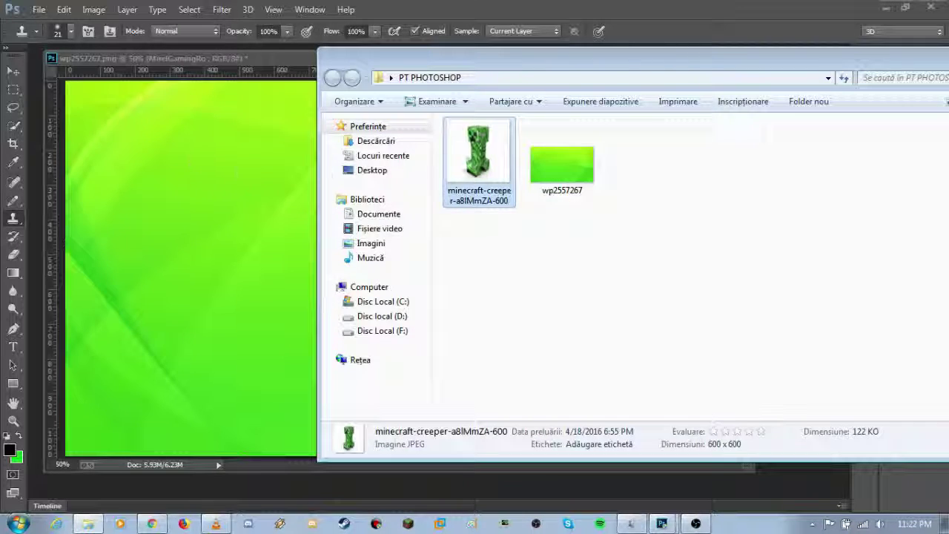
left_click_drag(112, 133, 111, 30)
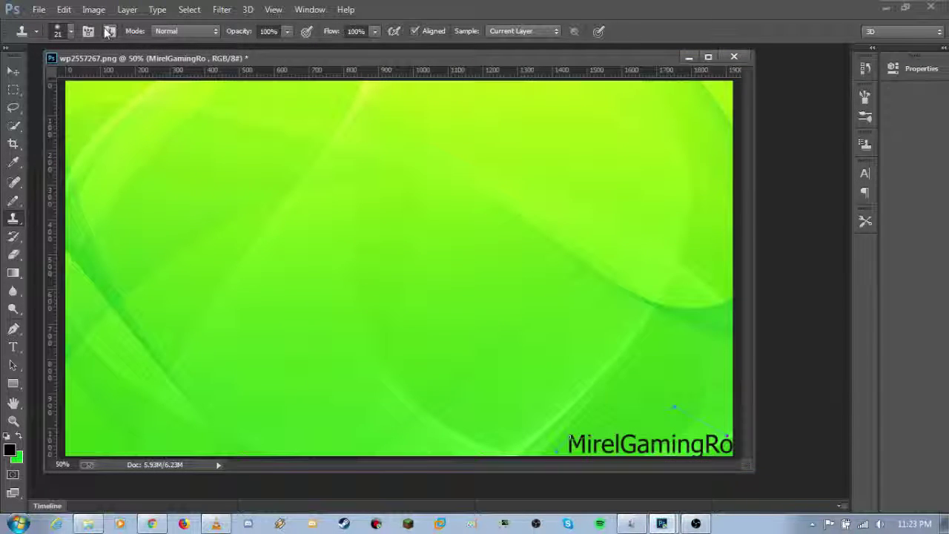
- Open Clone Source, expand the dock with panel names, open Tool Presets, and retry cloning
left_click(109, 31)
left_click(921, 68)
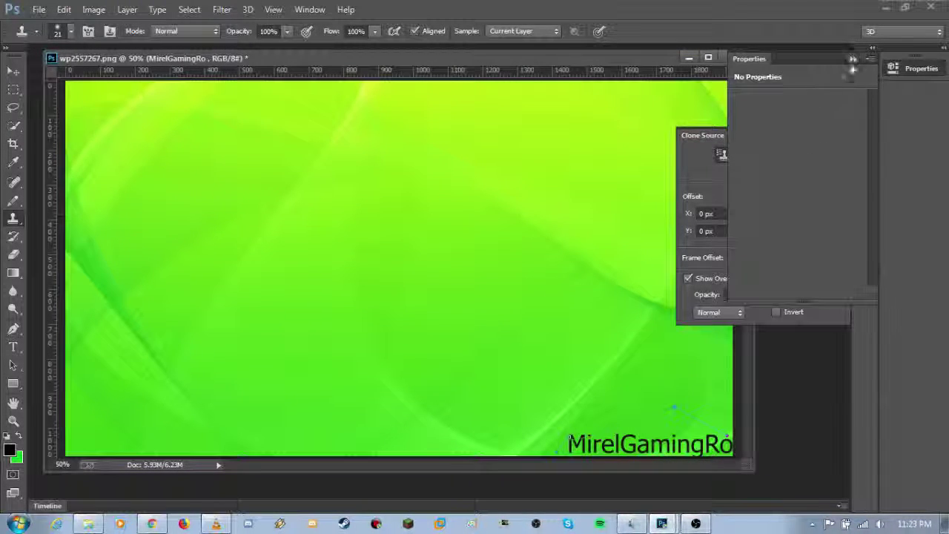
mouse_move(793, 134)
left_mouse_down()
mouse_move(864, 135)
mouse_move(766, 141)
left_mouse_up()
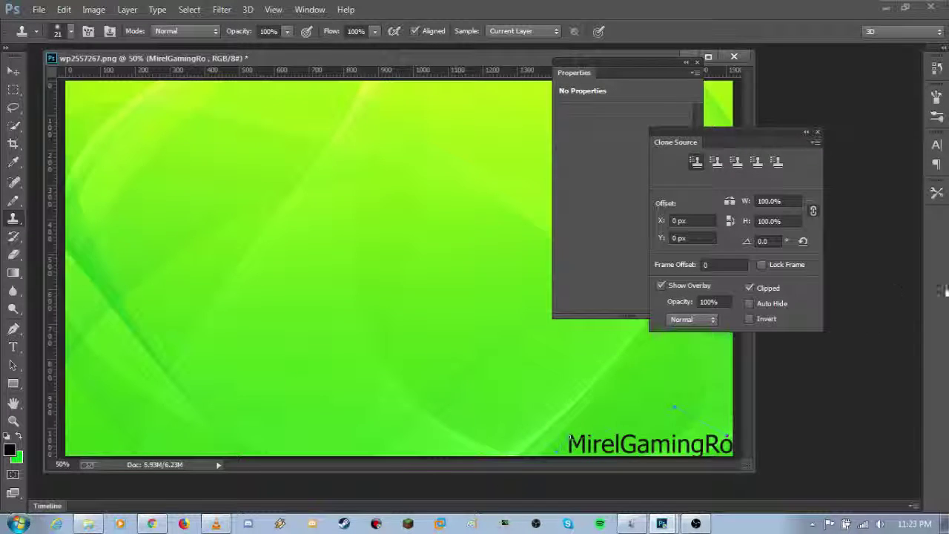
left_click_drag(920, 297, 818, 296)
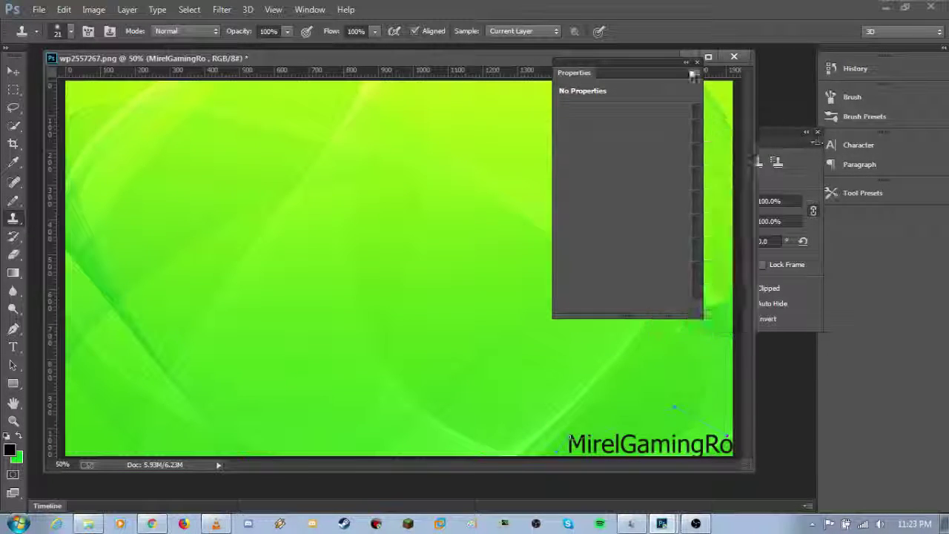
left_click(860, 193)
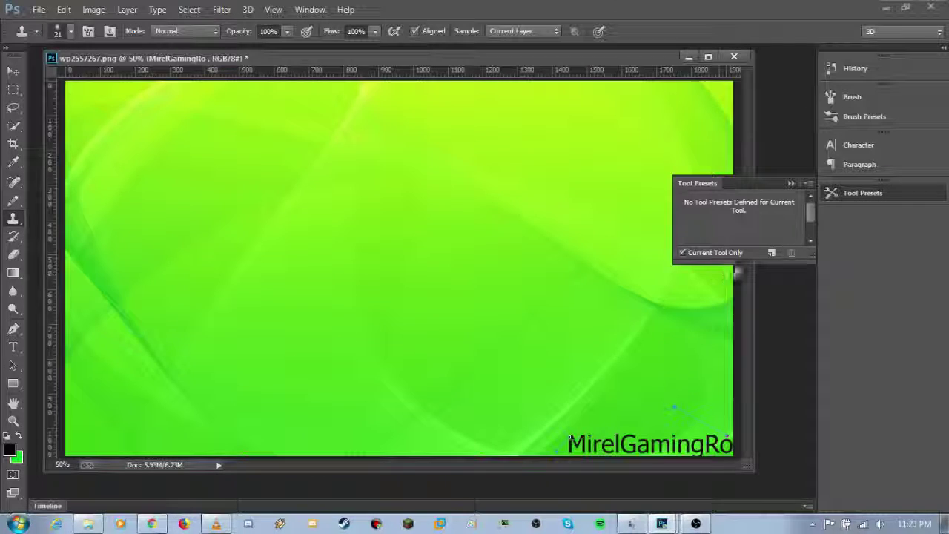
left_click(639, 460)
left_click(474, 212)
- Select the MirelGamingRo text with the Type tool and commit it
left_click(14, 349)
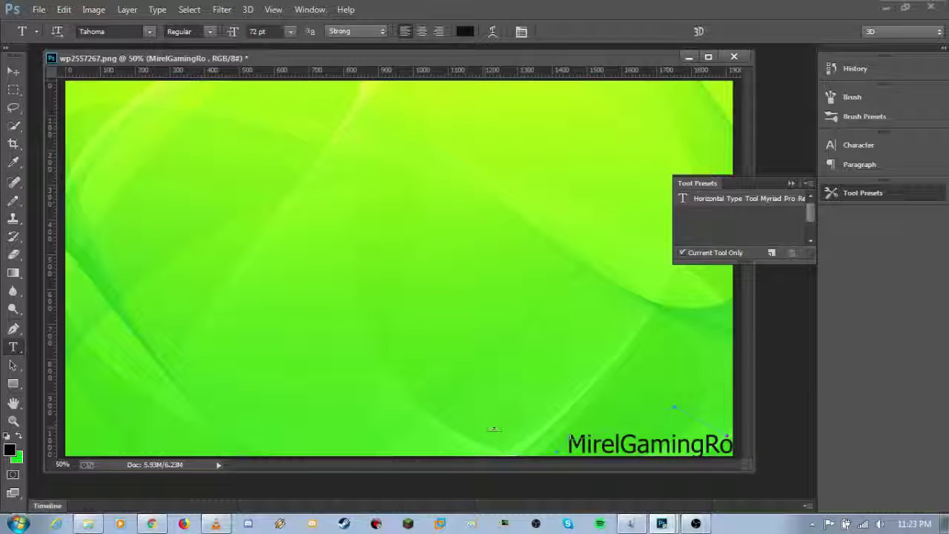
left_click_drag(568, 445, 786, 447)
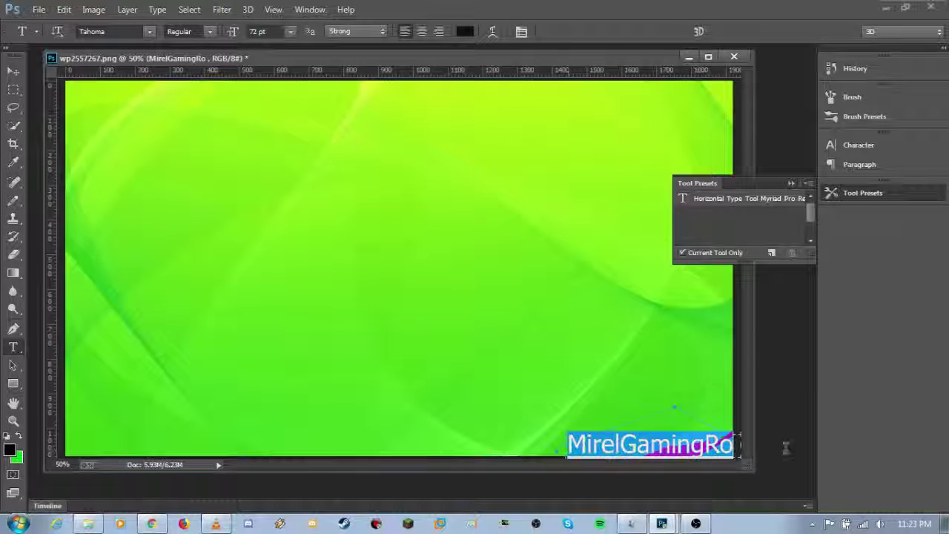
left_click(810, 183)
left_click(758, 218)
left_click(853, 119)
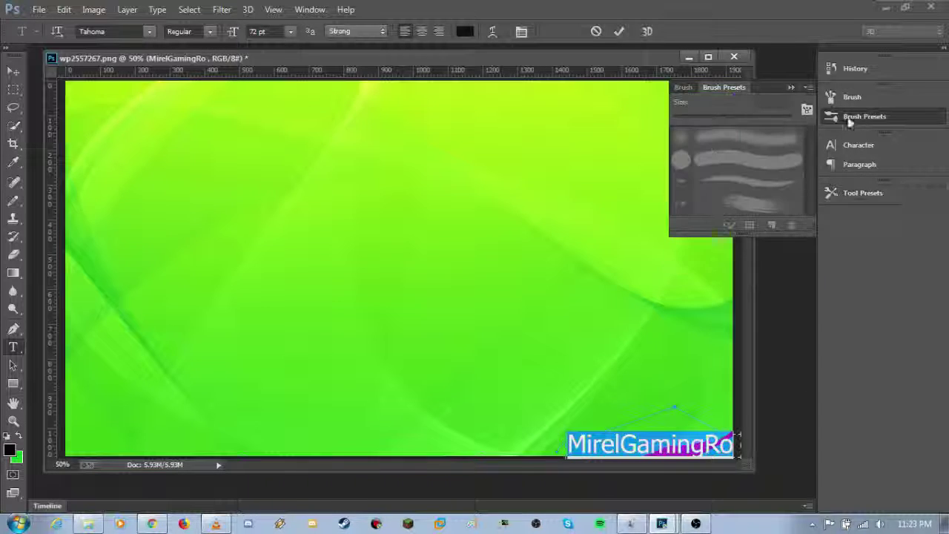
key("ctrl+Return")
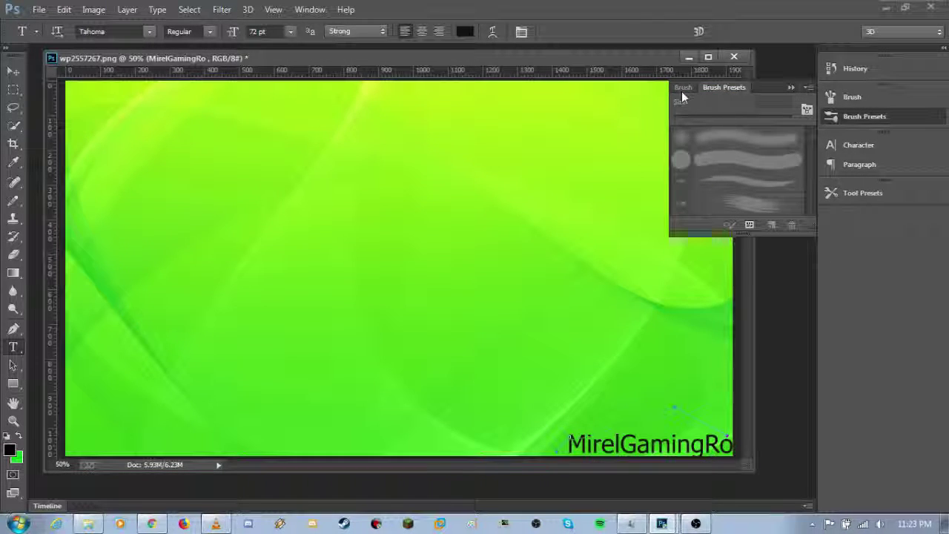
- Switch to Quick Selection and review its 30 px, 100% hardness brush settings
left_click(681, 91)
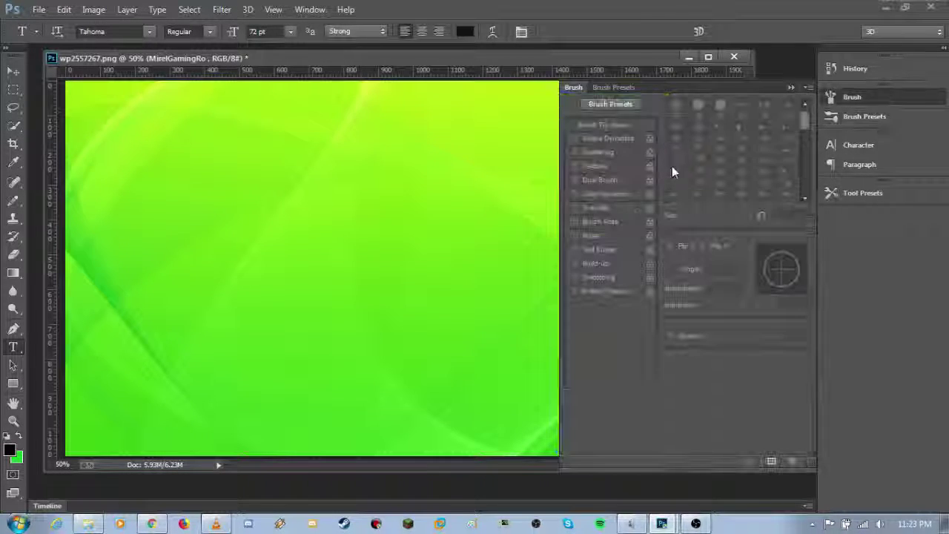
left_click(13, 124)
left_click(695, 523)
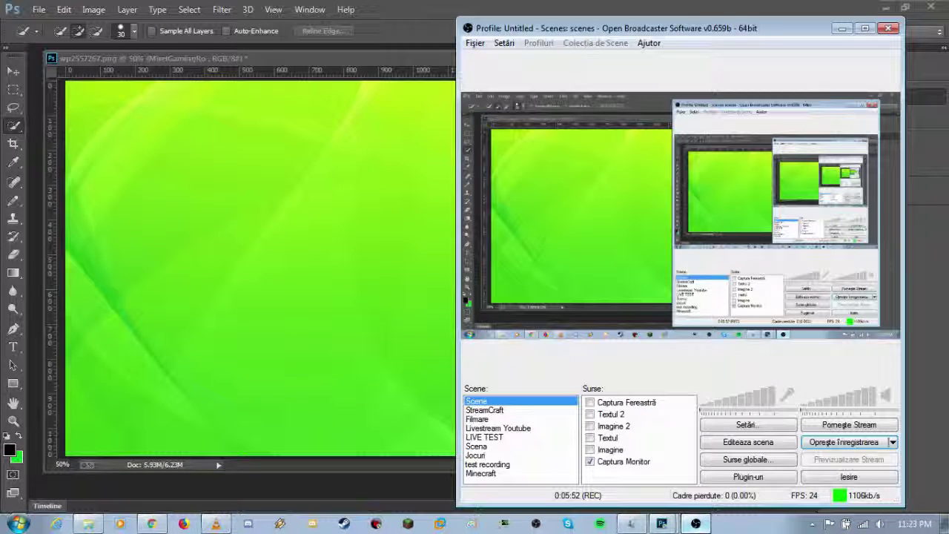
left_click(696, 523)
left_click_drag(696, 57, 696, 89)
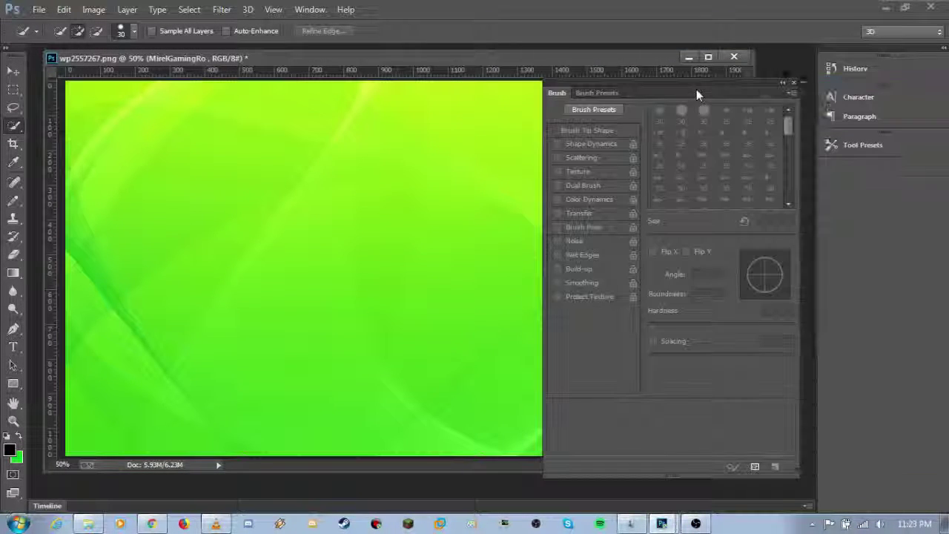
left_click(791, 85)
- Undock the History panel, check paragraph settings, and collapse the panel flyouts
left_click(854, 68)
scroll(741, 97, "up", 3)
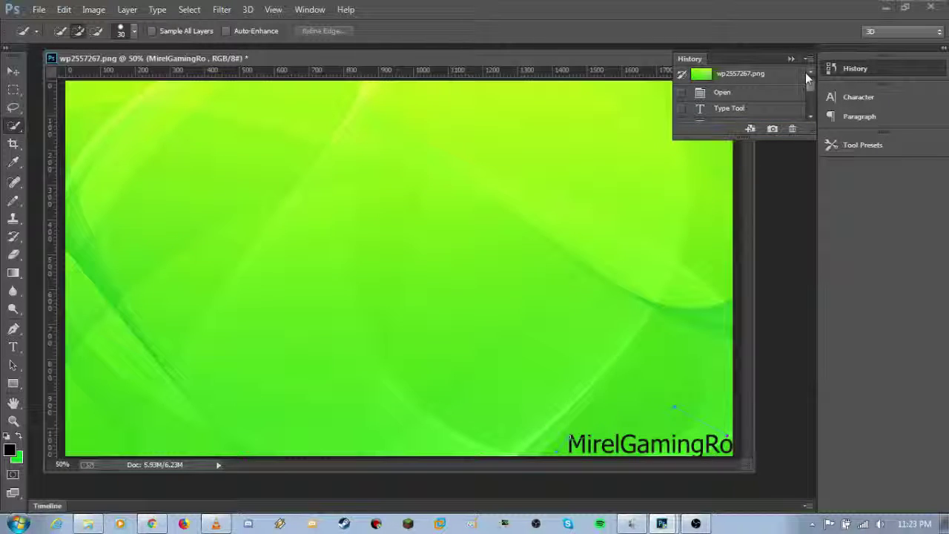
mouse_move(760, 59)
left_mouse_down()
mouse_move(748, 59)
mouse_move(894, 84)
left_mouse_up()
left_click(834, 108)
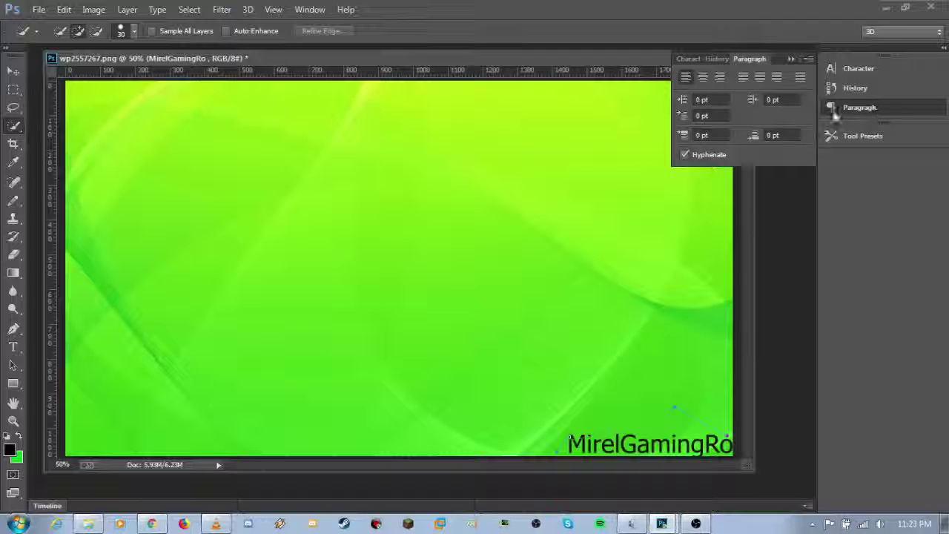
left_click(789, 62)
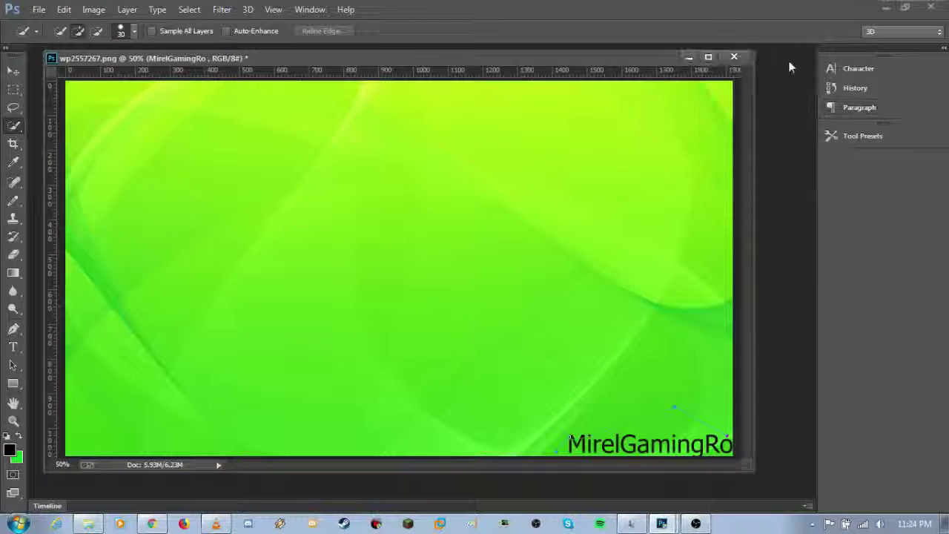
right_click(253, 56)
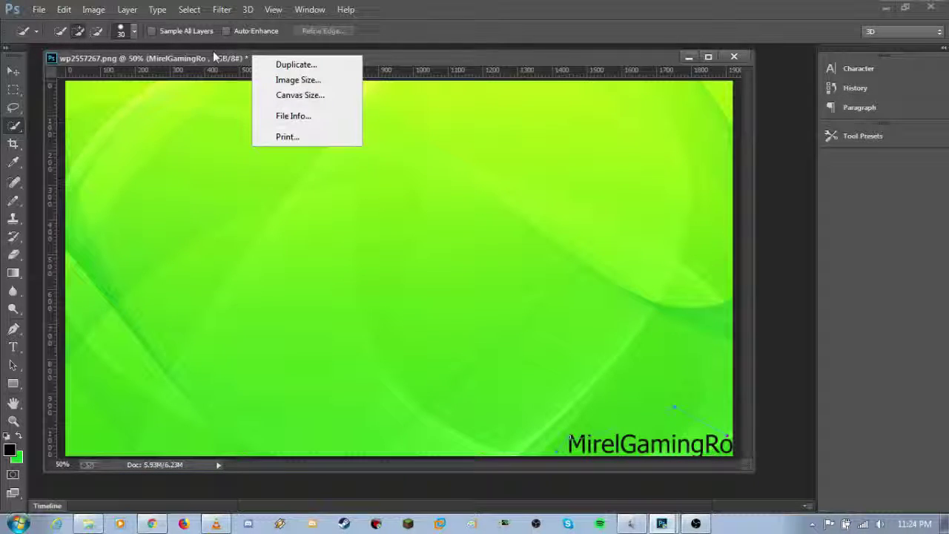
- Quick-select the MirelGamingRo letters for a New 3D Extrusion, then check Task Manager performance
left_click(135, 33)
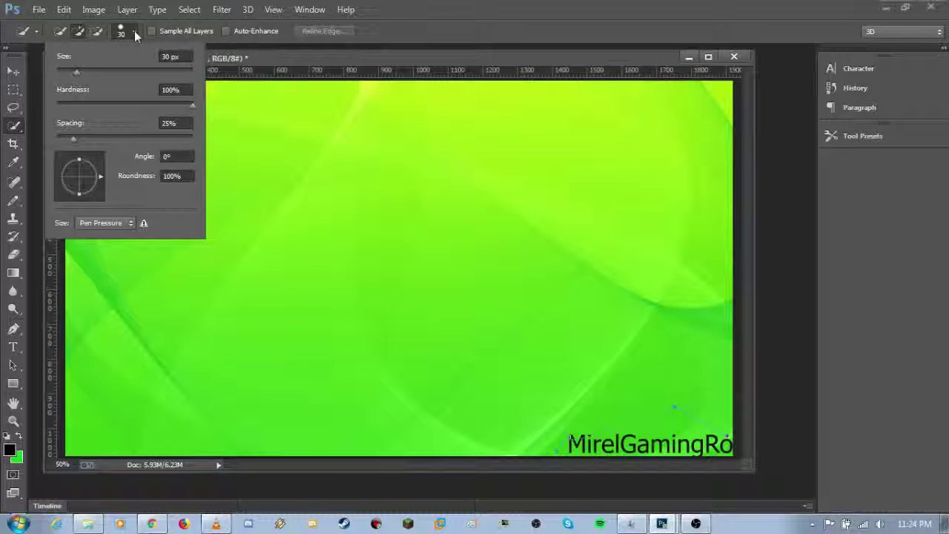
left_click_drag(552, 460, 650, 422)
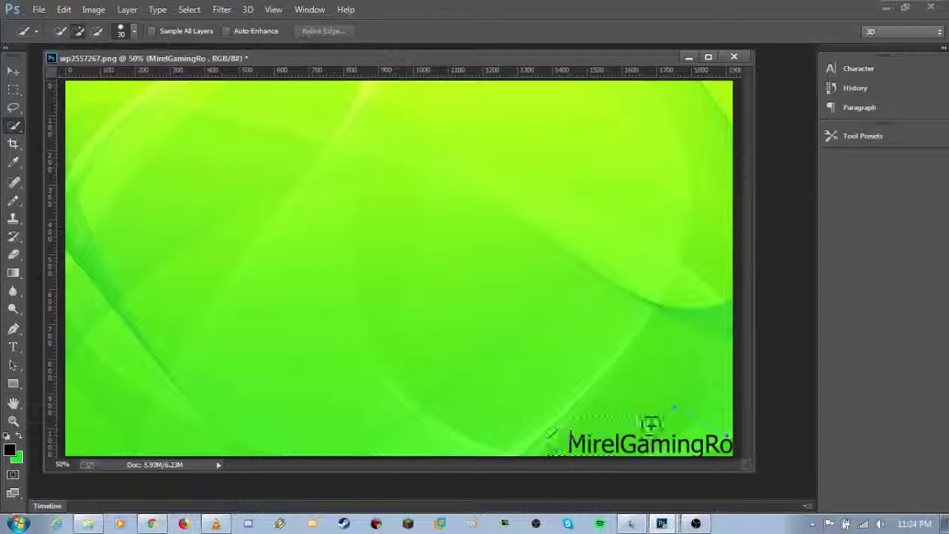
right_click(586, 451)
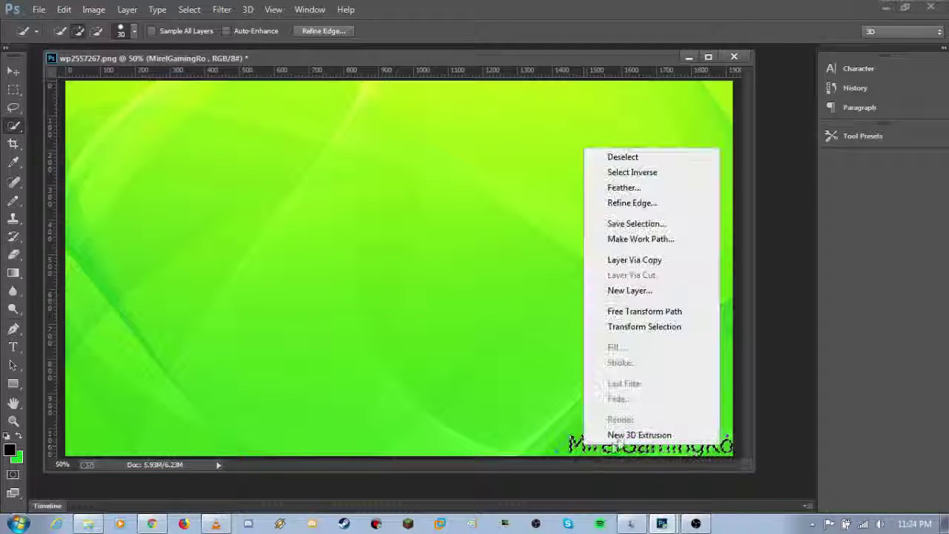
key("Escape")
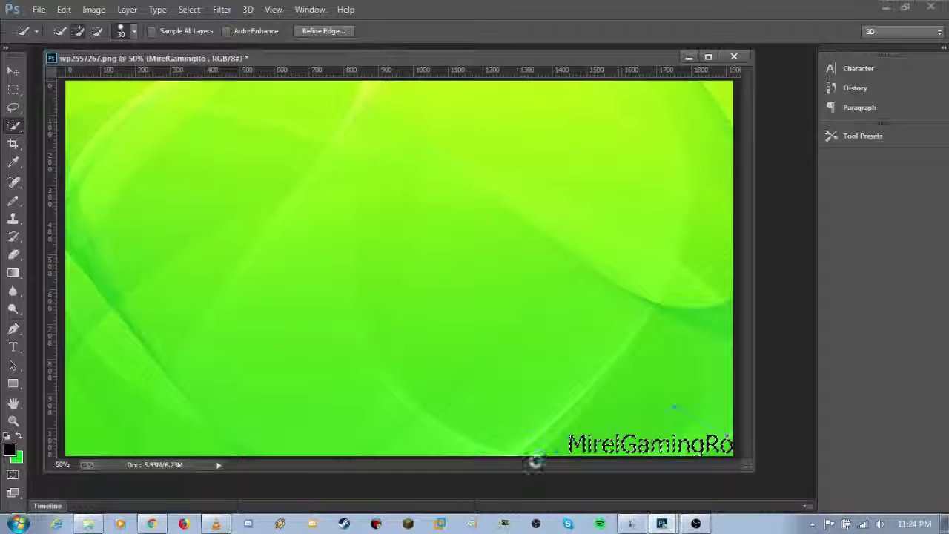
left_click(503, 525)
left_click(742, 88)
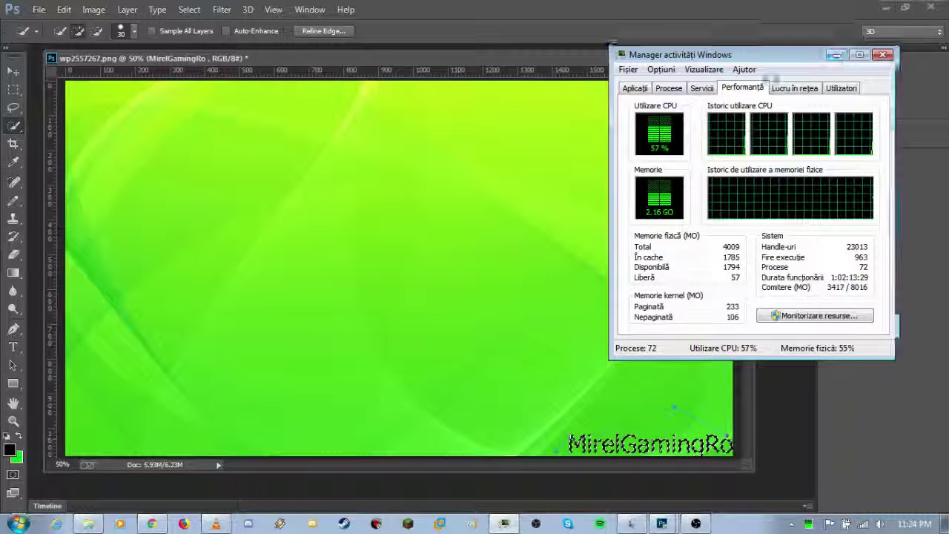
- Move the 3D panel left and orbit the Current View camera around the text
left_click(741, 180)
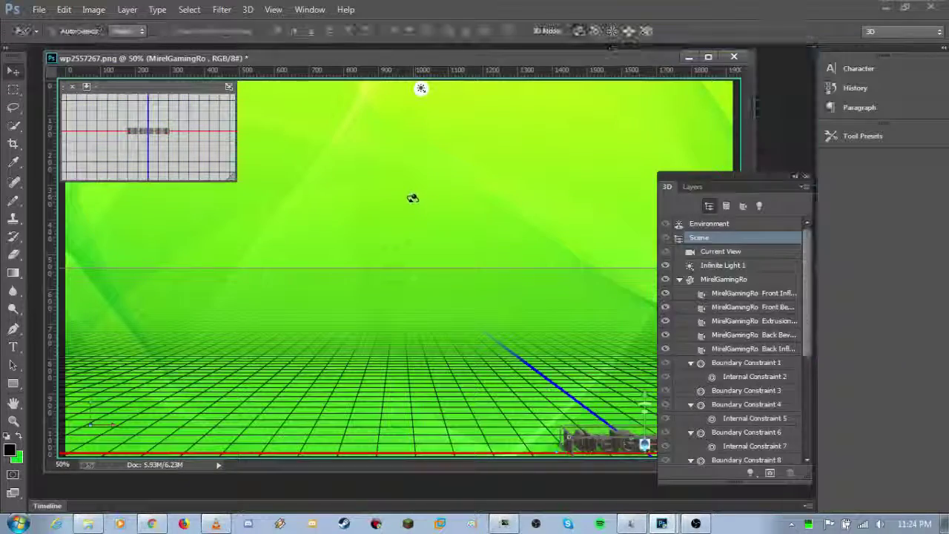
left_click_drag(741, 181, 215, 146)
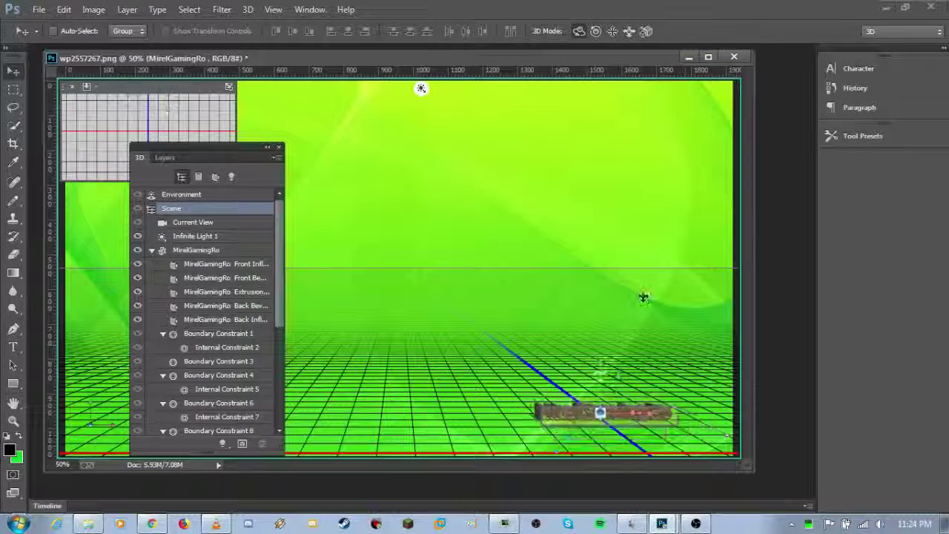
left_click(192, 222)
left_click_drag(475, 267, 371, 222)
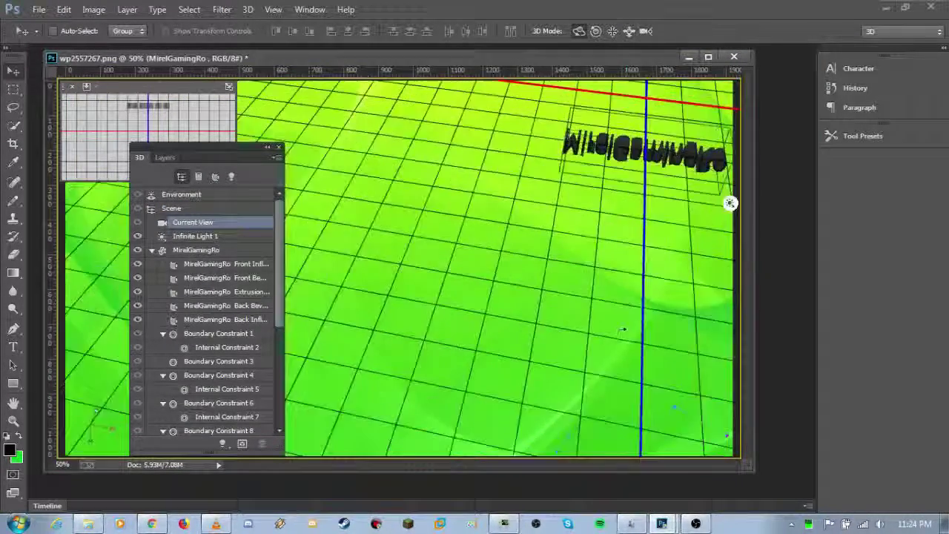
left_click_drag(293, 88, 561, 311)
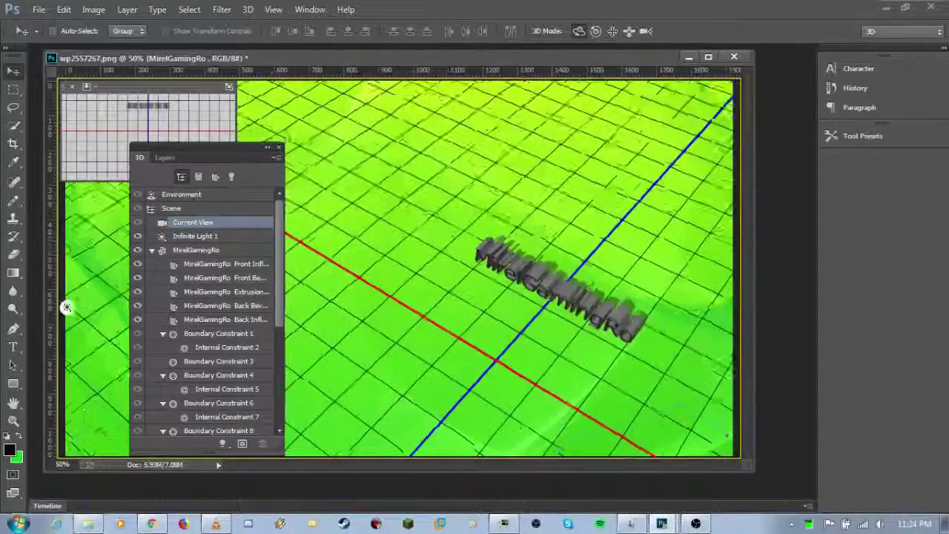
left_click(561, 312)
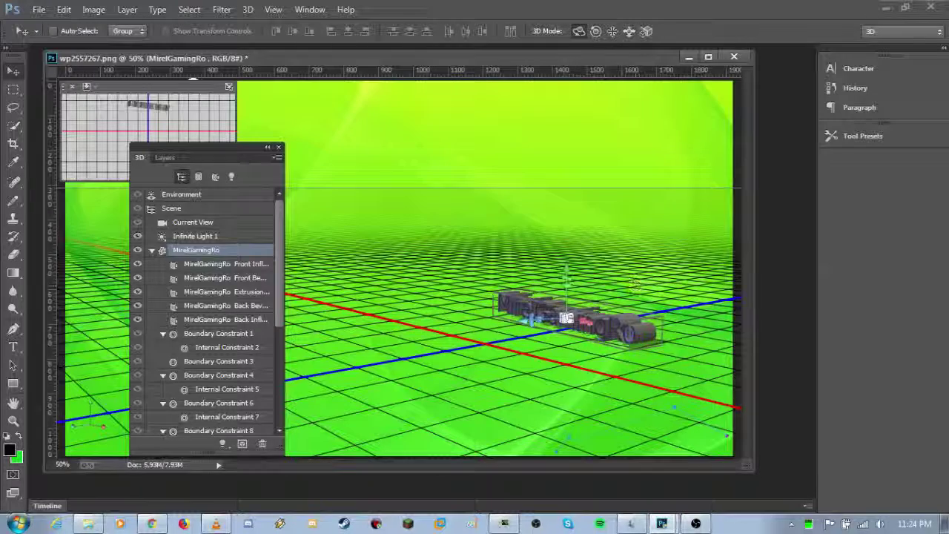
- Rearrange the 3D panel and secondary view, orbit flatter, and select the text mesh
left_click(482, 331)
left_click_drag(189, 157, 126, 157)
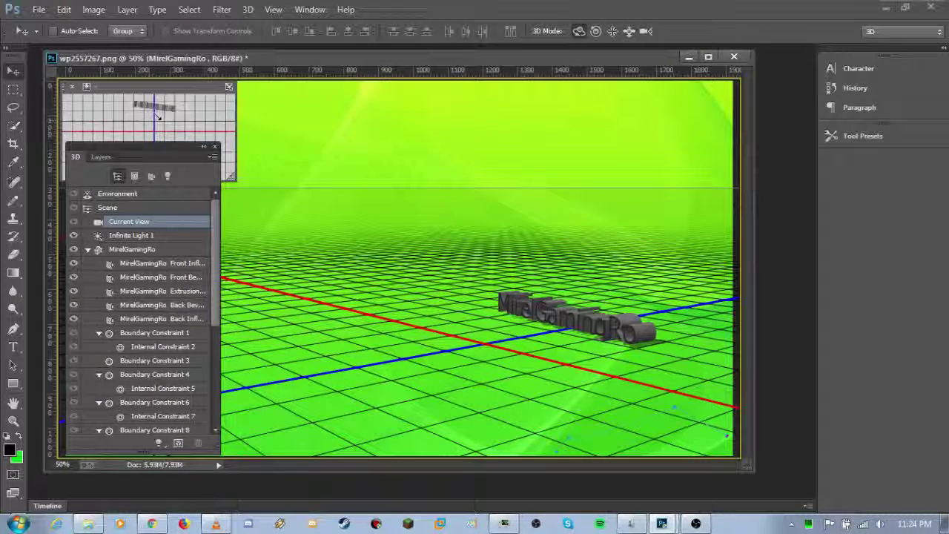
left_click_drag(204, 89, 382, 347)
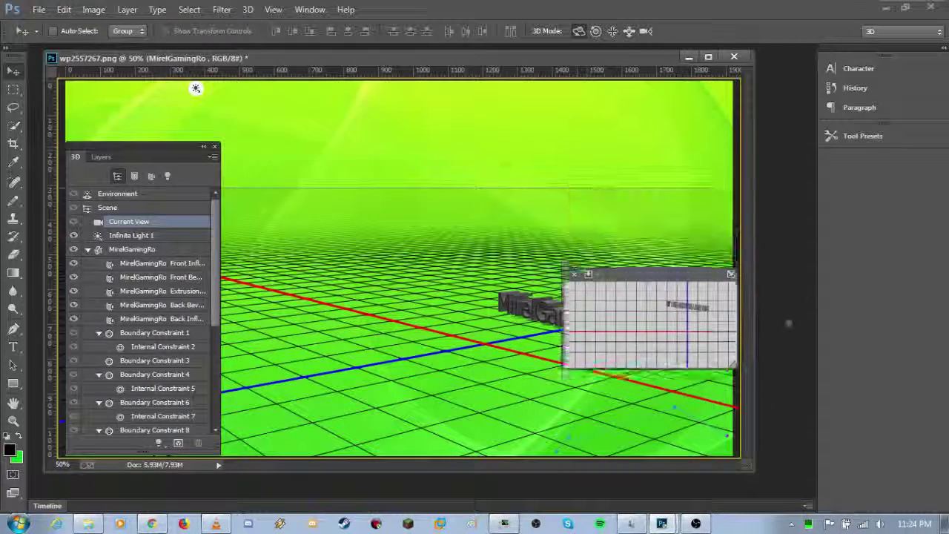
left_click_drag(494, 276, 553, 304)
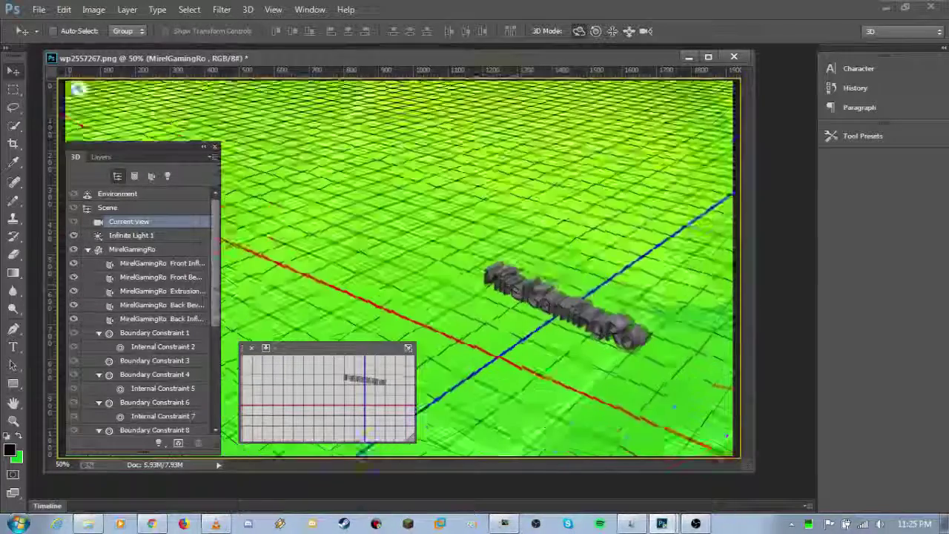
left_click(557, 310)
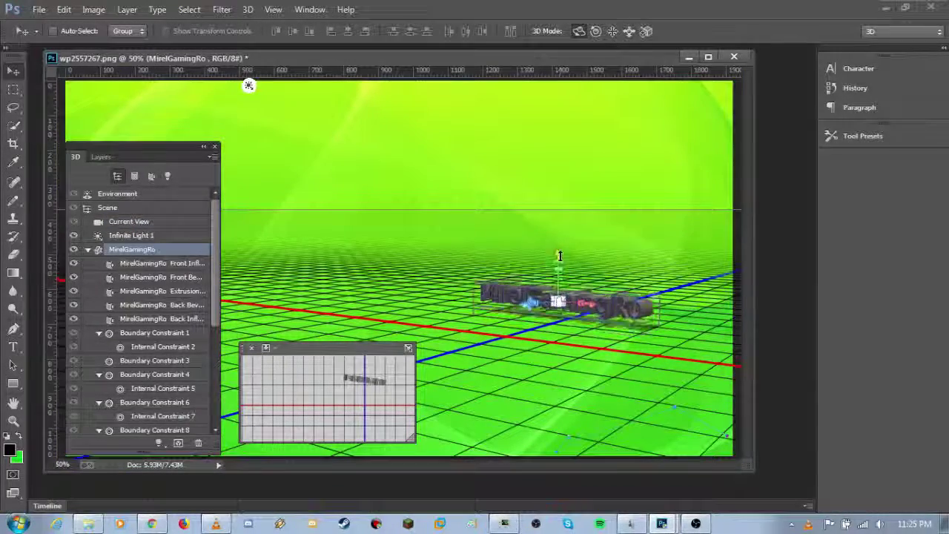
- Raise, rotate and reposition the 3D text to face the viewer near the top right
left_click_drag(560, 257, 563, 243)
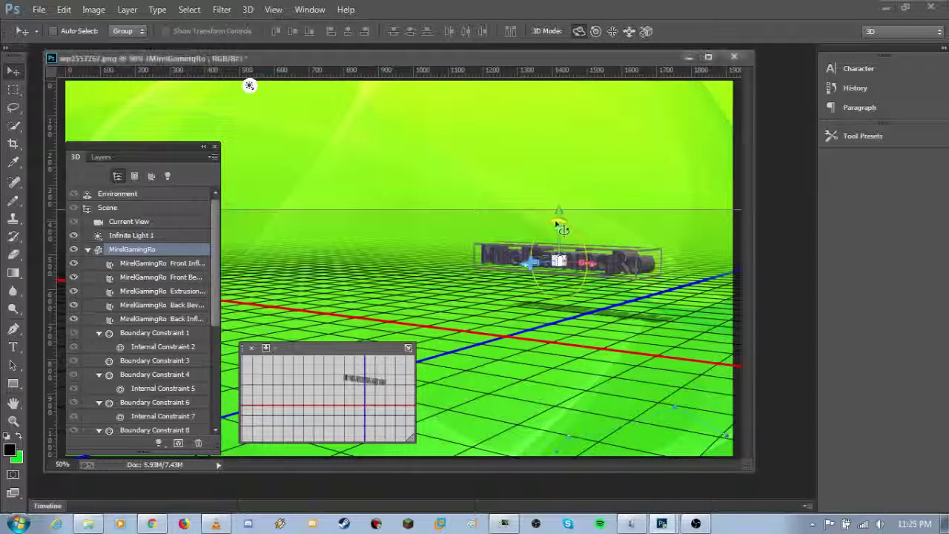
left_click_drag(549, 304, 490, 310)
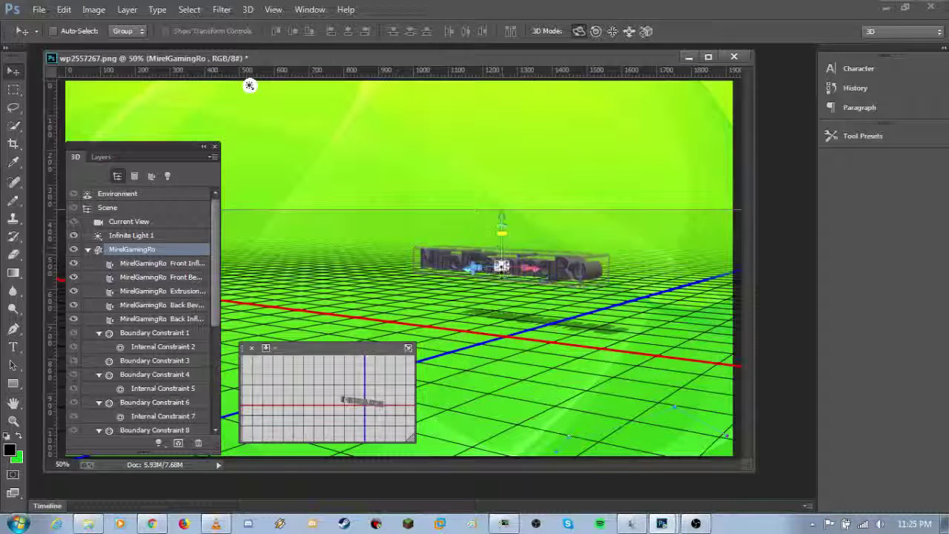
left_click_drag(502, 285, 565, 269)
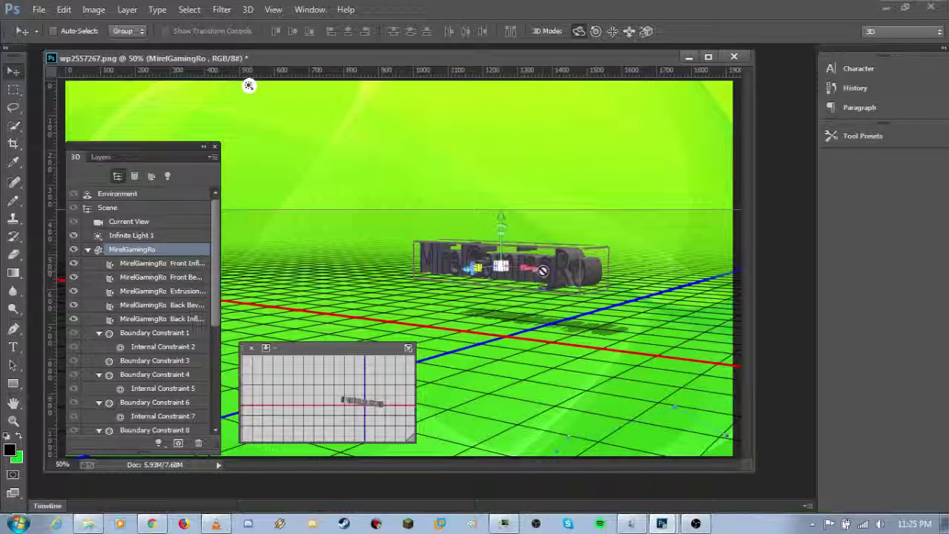
left_click_drag(542, 271, 642, 304)
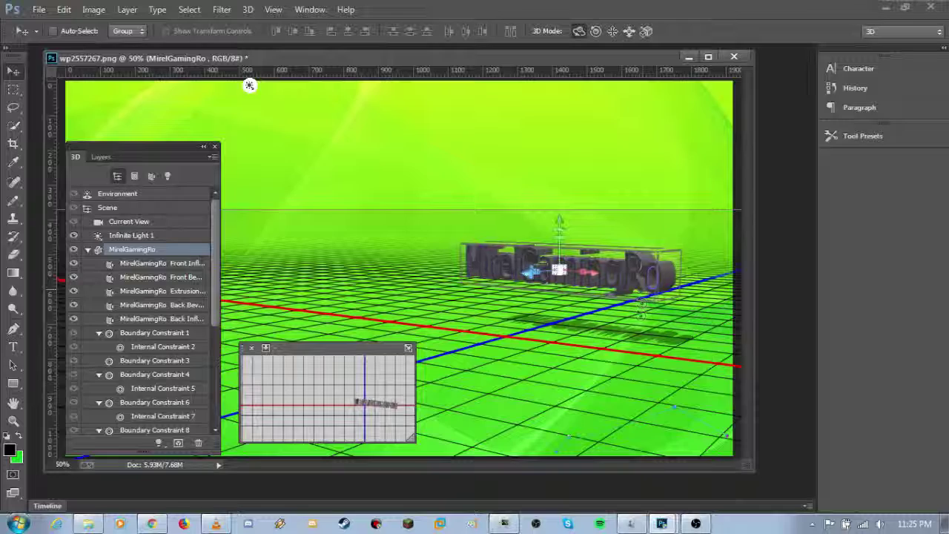
mouse_move(642, 304)
left_mouse_down()
mouse_move(539, 241)
mouse_move(539, 205)
left_mouse_up()
left_click(622, 154)
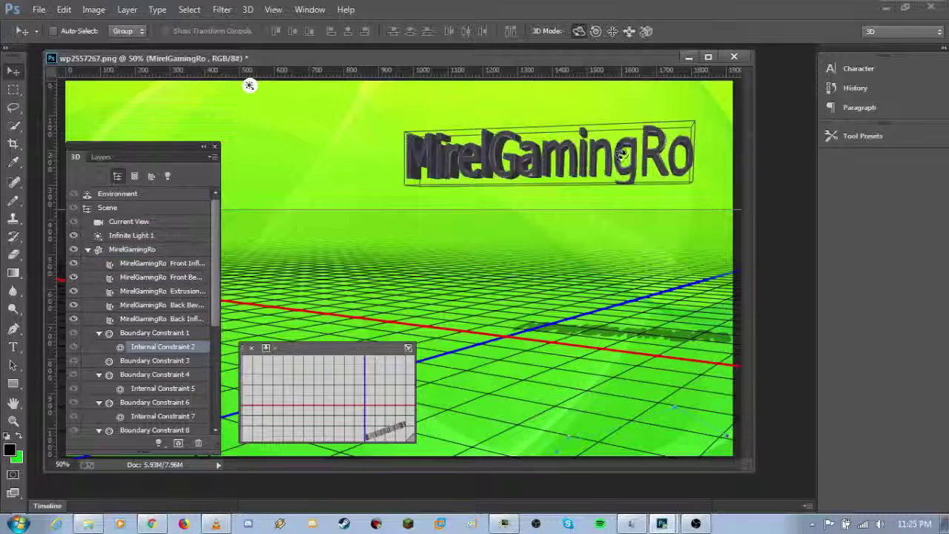
left_click(104, 157)
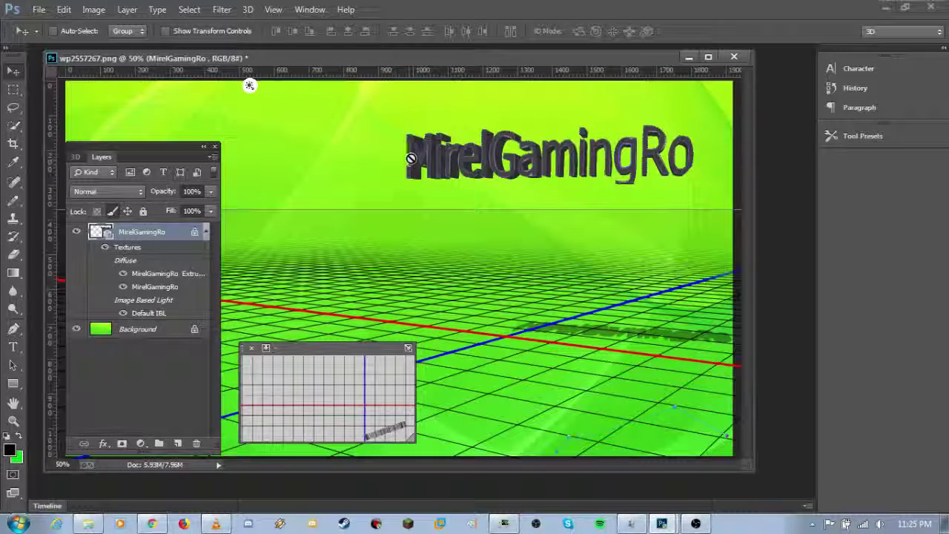
left_click(142, 330)
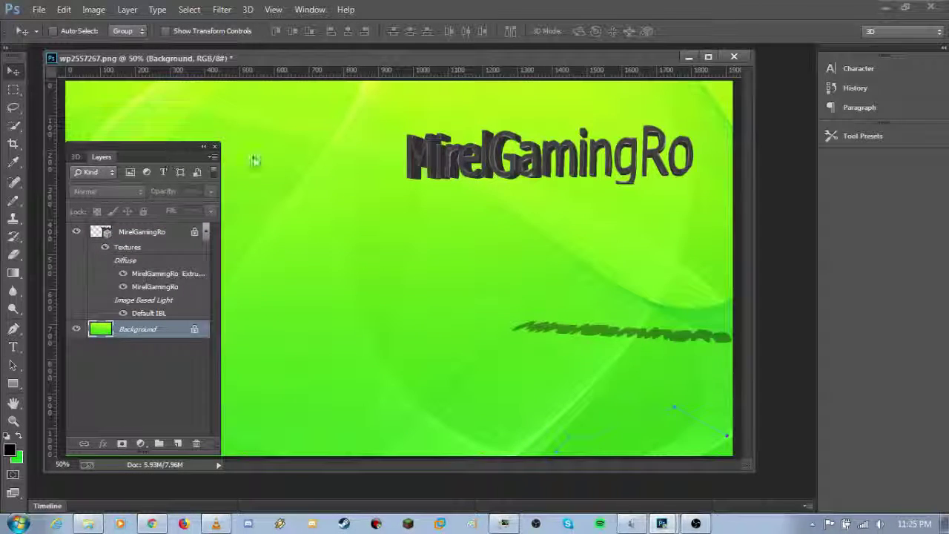
left_click_drag(102, 156, 120, 175)
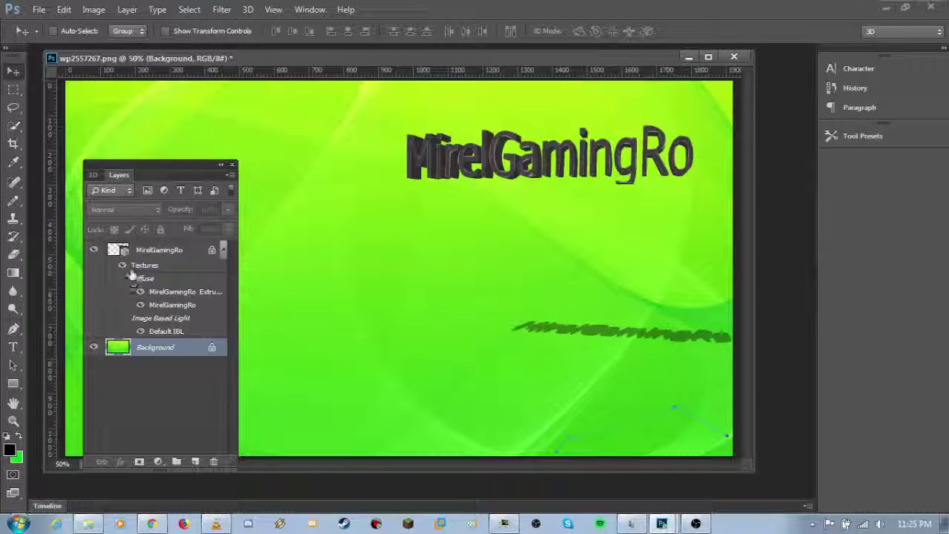
left_click(156, 249)
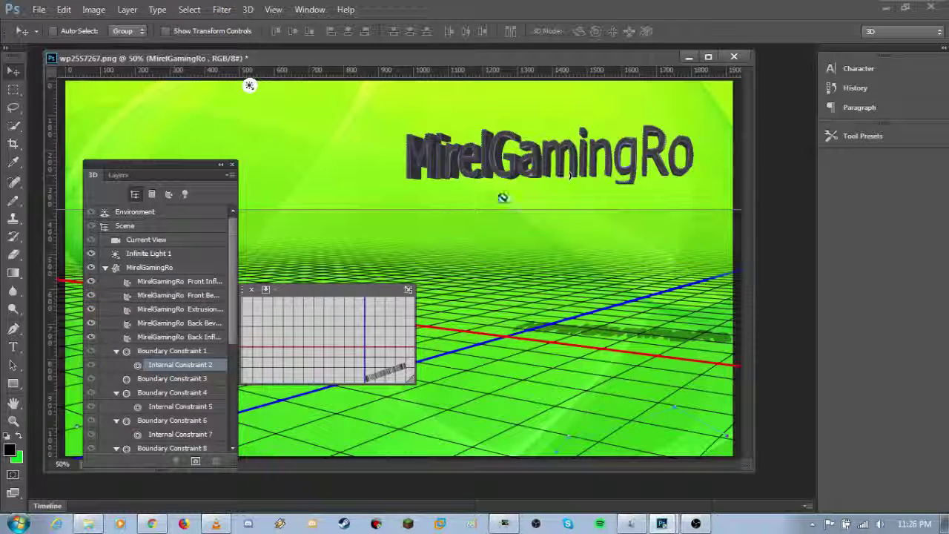
- Close the document, saving it as Photoshop PSD in Desktop > PT PHOTOSHOP
left_click(734, 57)
left_click(420, 203)
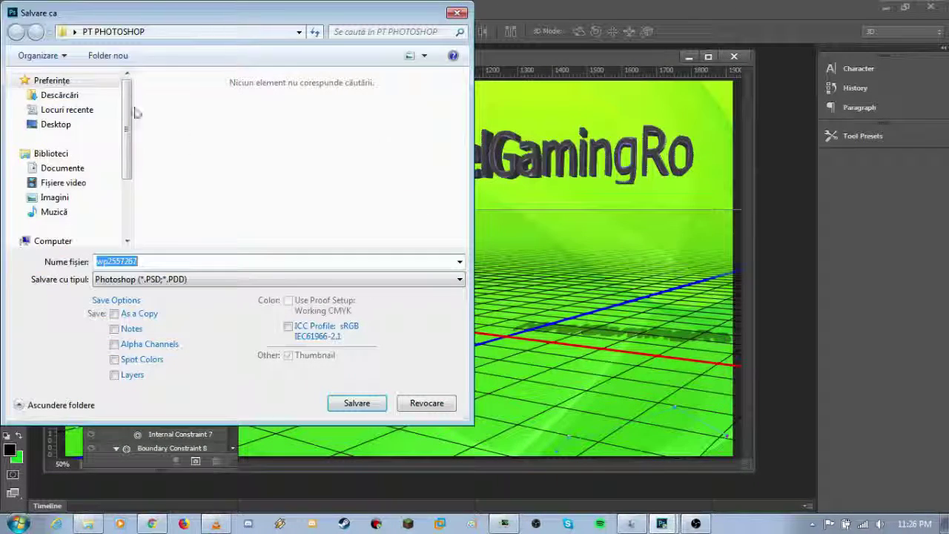
left_click(56, 124)
scroll(193, 156, "down", 3)
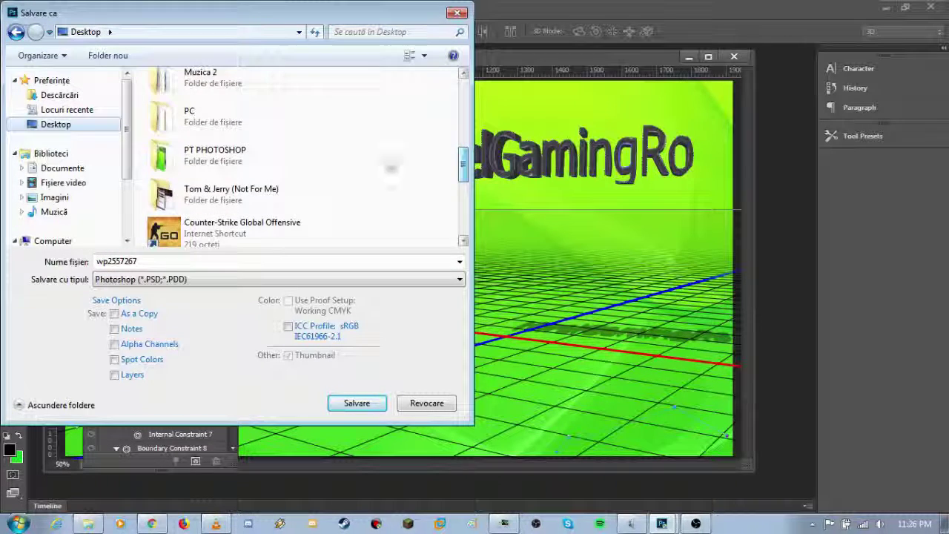
double_click(192, 152)
left_click(214, 280)
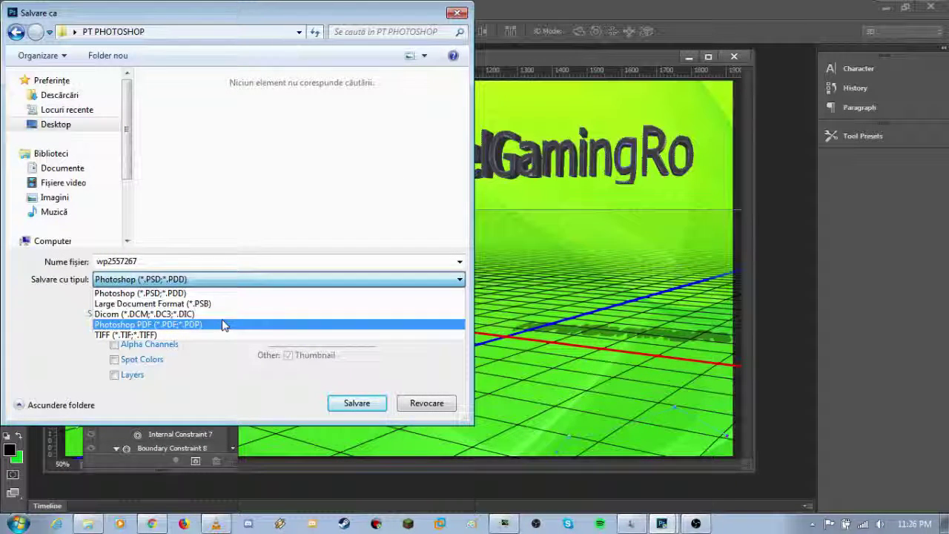
left_click(204, 238)
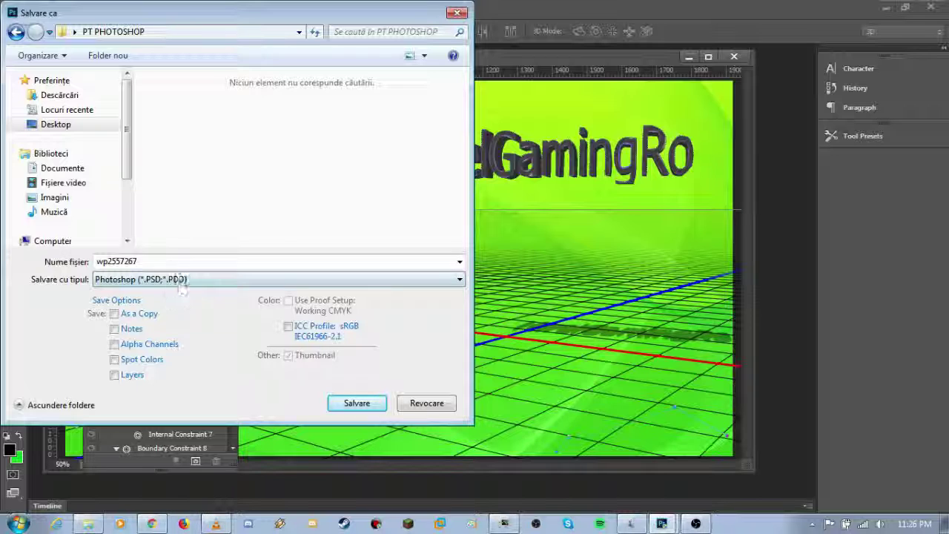
type("test")
key("Return")
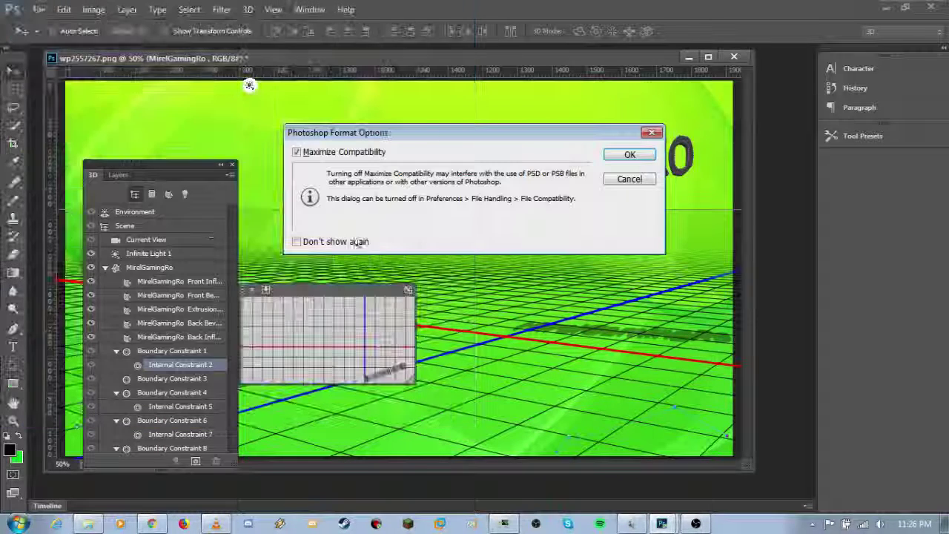
key("Return")
key("ctrl+w")
- Inspect test.psd's file properties and cancel changing its default program
left_click(231, 165)
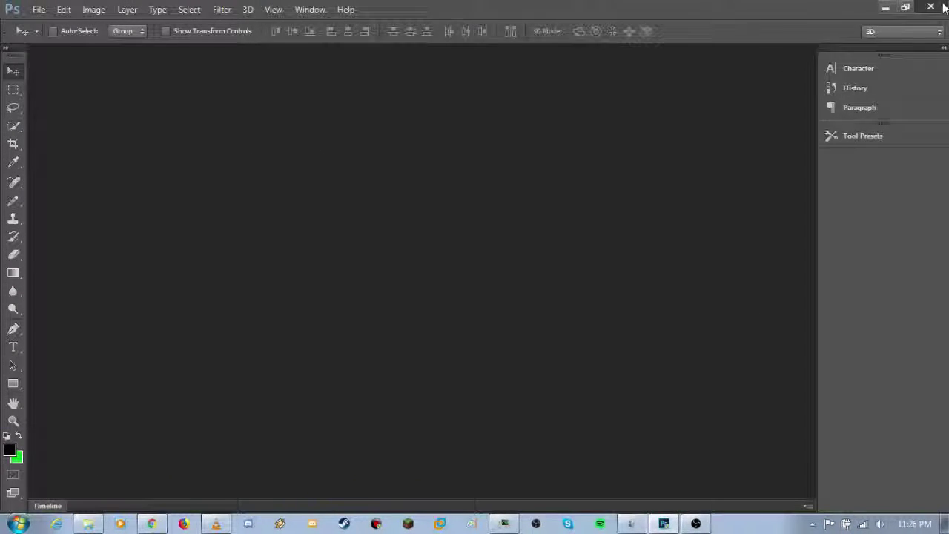
right_click(376, 147)
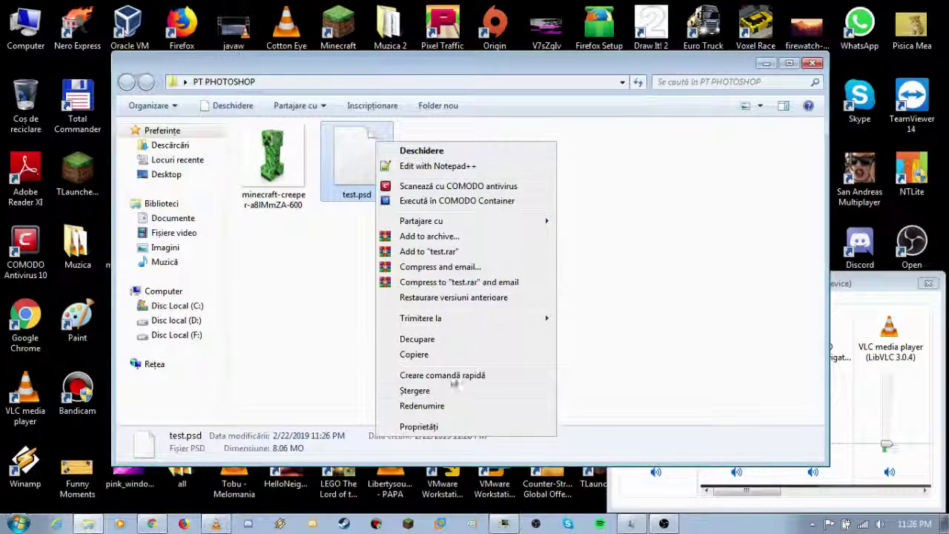
left_click(419, 427)
left_click(601, 249)
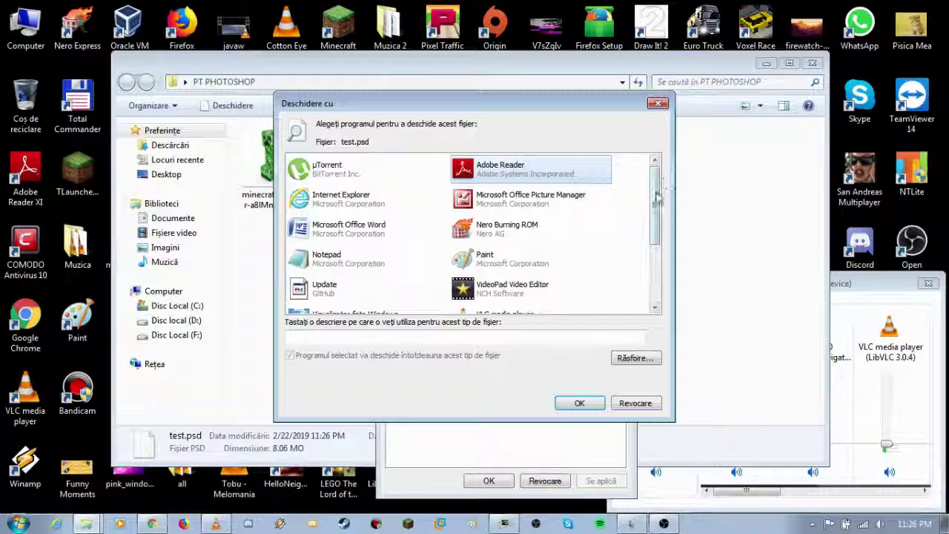
mouse_move(658, 194)
left_mouse_down()
mouse_move(656, 286)
mouse_move(657, 159)
left_mouse_up()
left_click(658, 103)
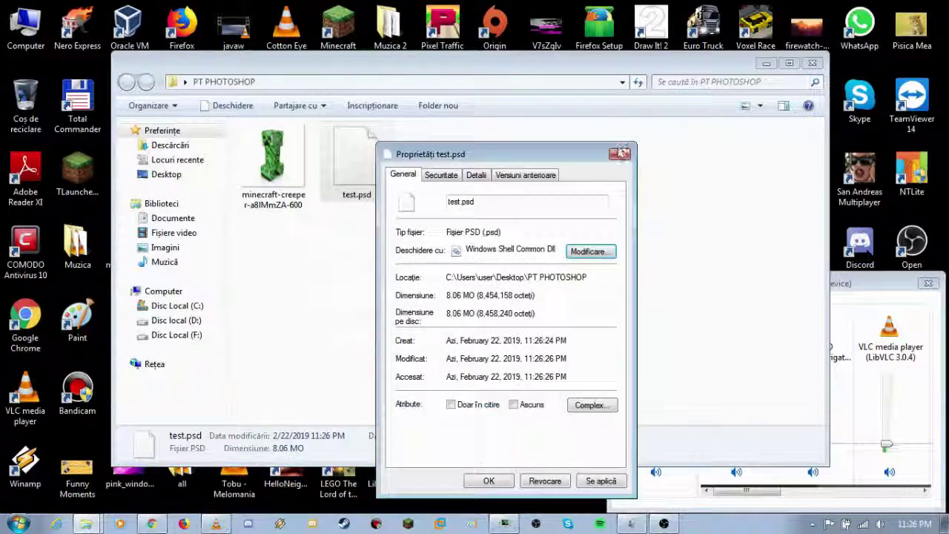
- Close the Properties window and relaunch Photoshop, approving the permission prompt
left_click(621, 154)
mouse_move(897, 282)
left_mouse_down()
mouse_move(516, 212)
mouse_move(813, 276)
left_mouse_up()
left_click(532, 287)
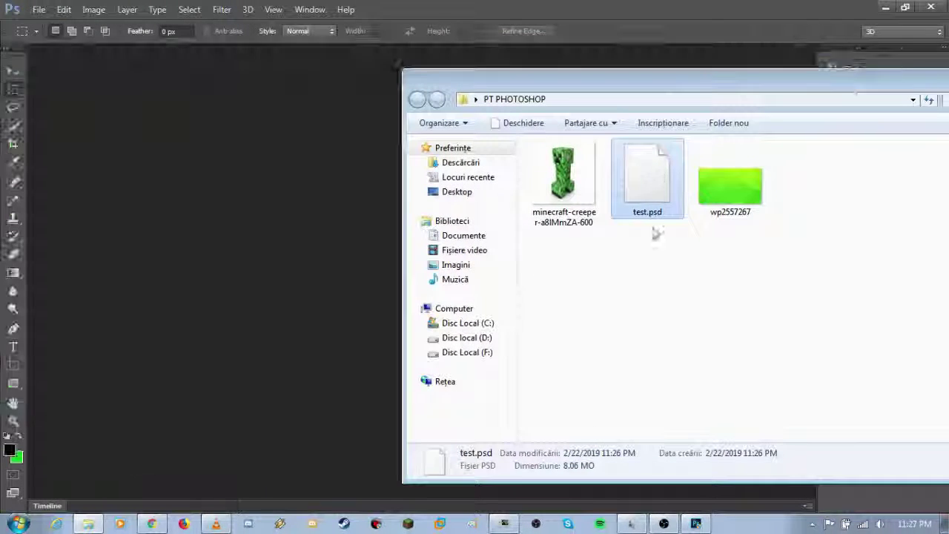
- Reopen test.psd to check the 3D text placement, then quit Photoshop answering the save prompt
left_click(38, 9)
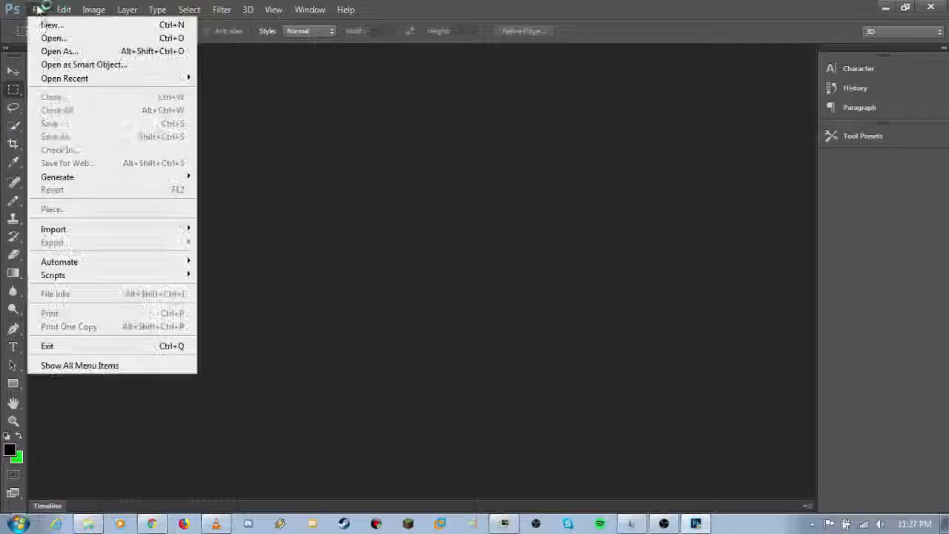
left_click(42, 35)
double_click(247, 111)
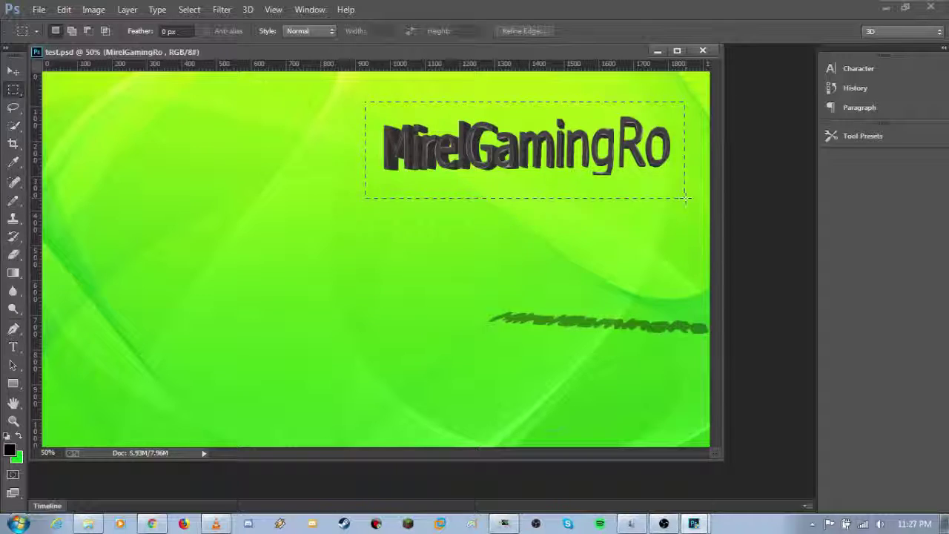
left_click_drag(489, 163, 473, 168)
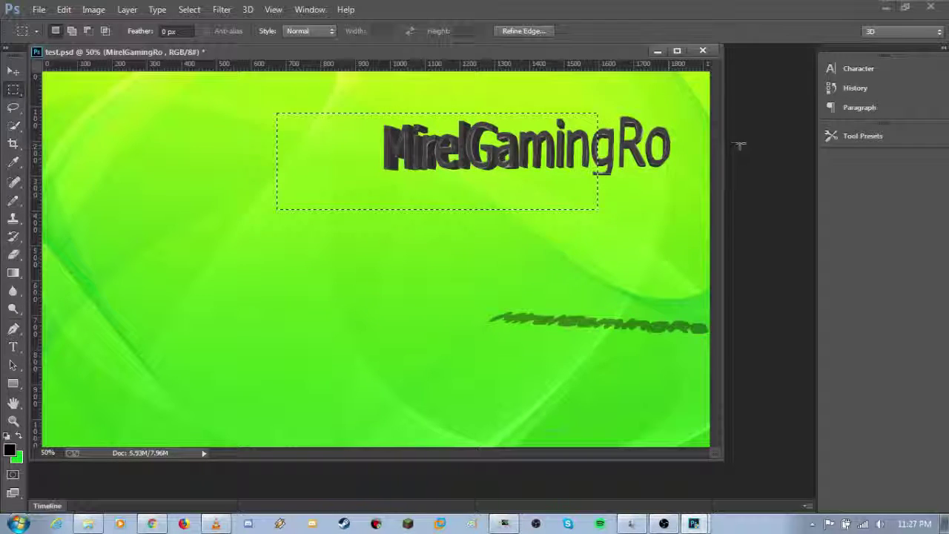
left_click(931, 9)
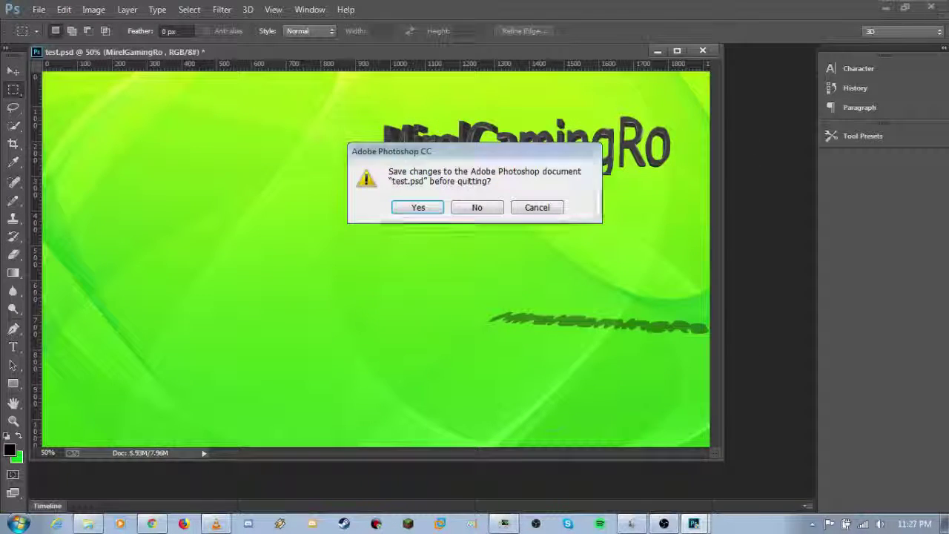
left_click(466, 207)
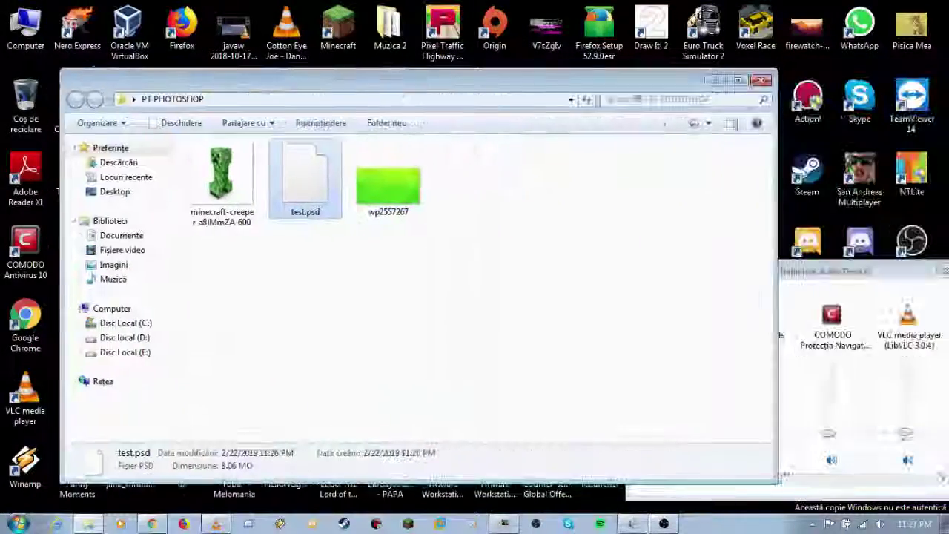